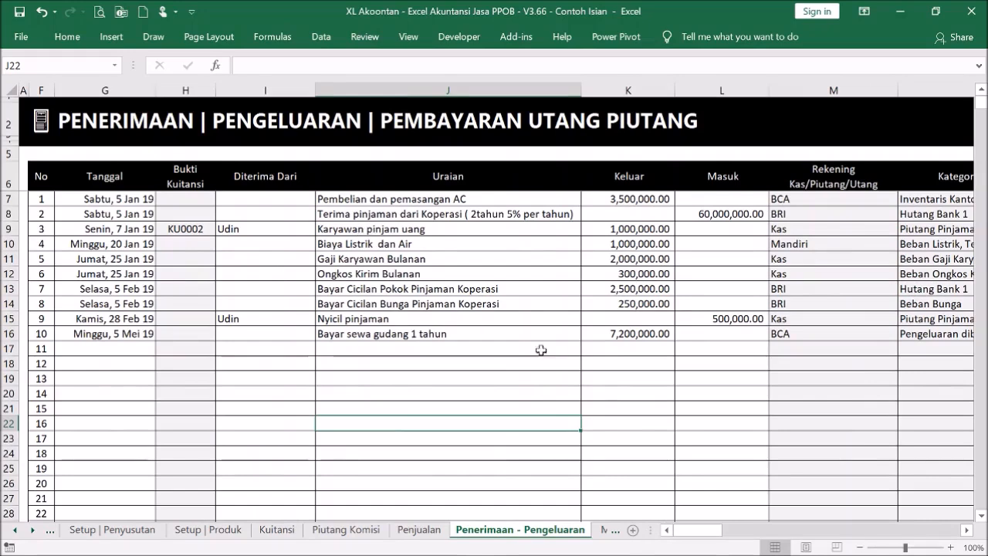
Step: Examine the description, Keluar, Masuk, account and report category columns of the existing entries in the Penerimaan - Pengeluaran sheet
left_click(575, 243)
left_click_drag(567, 199, 584, 333)
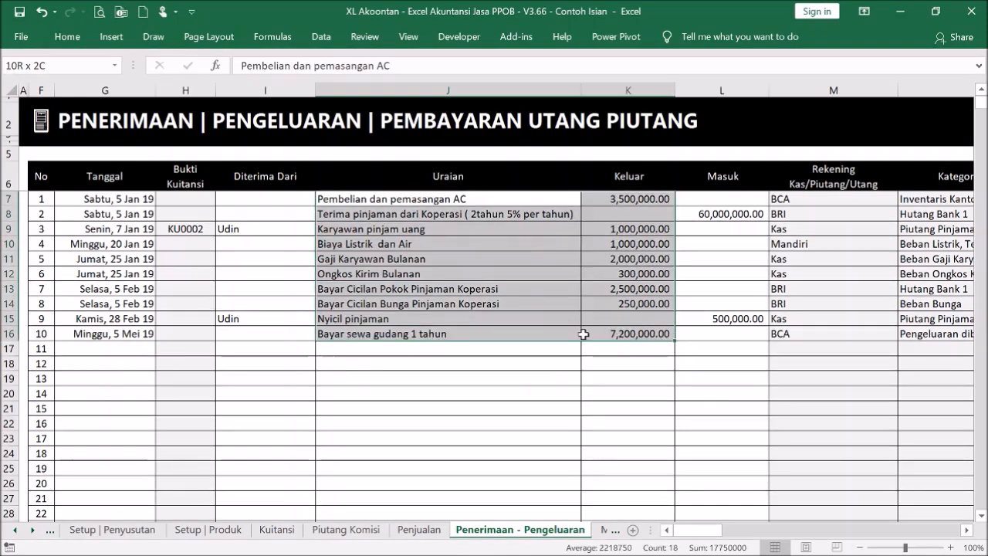
left_click(630, 202)
left_click_drag(630, 205, 633, 335)
left_click_drag(631, 206, 633, 335)
left_click_drag(721, 214, 722, 334)
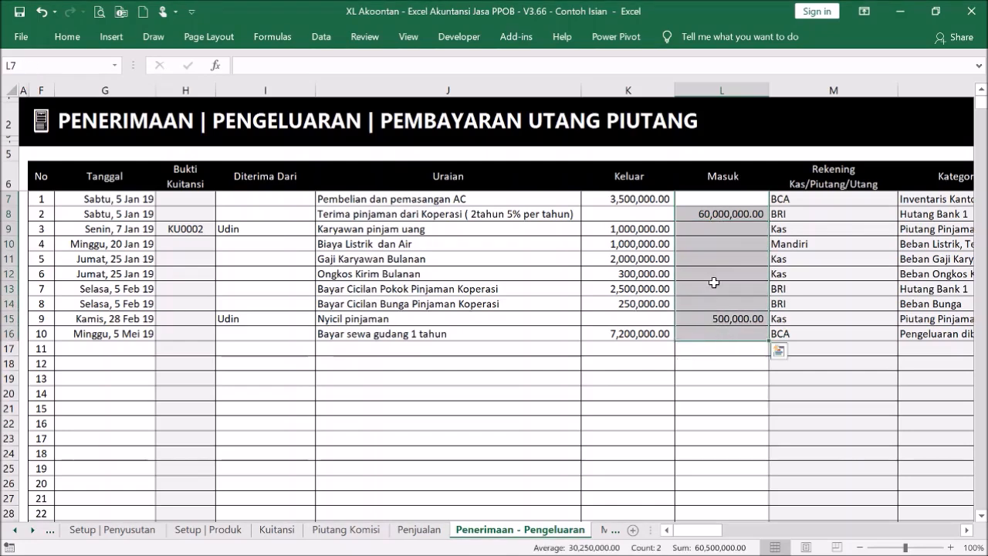
left_click(707, 201)
left_click(799, 243)
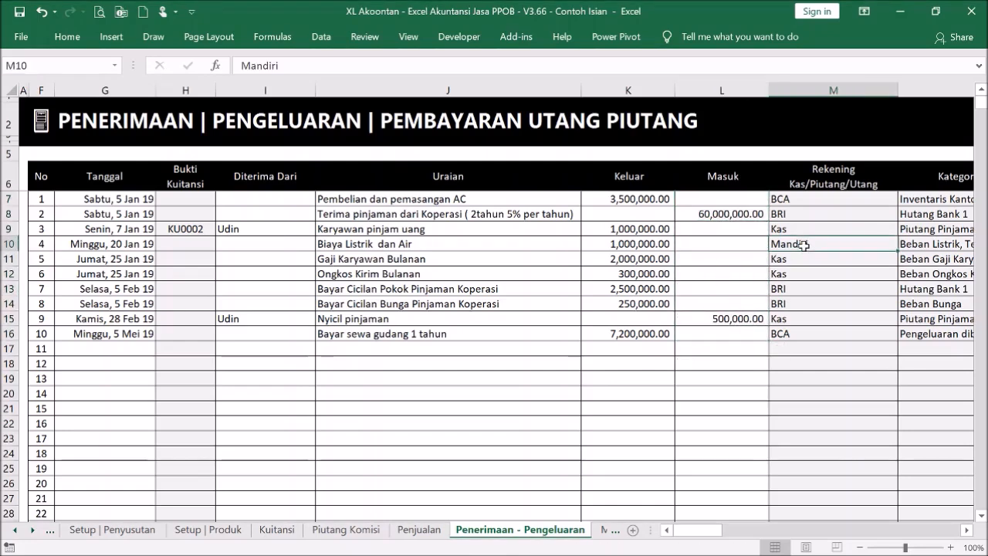
left_click(968, 531)
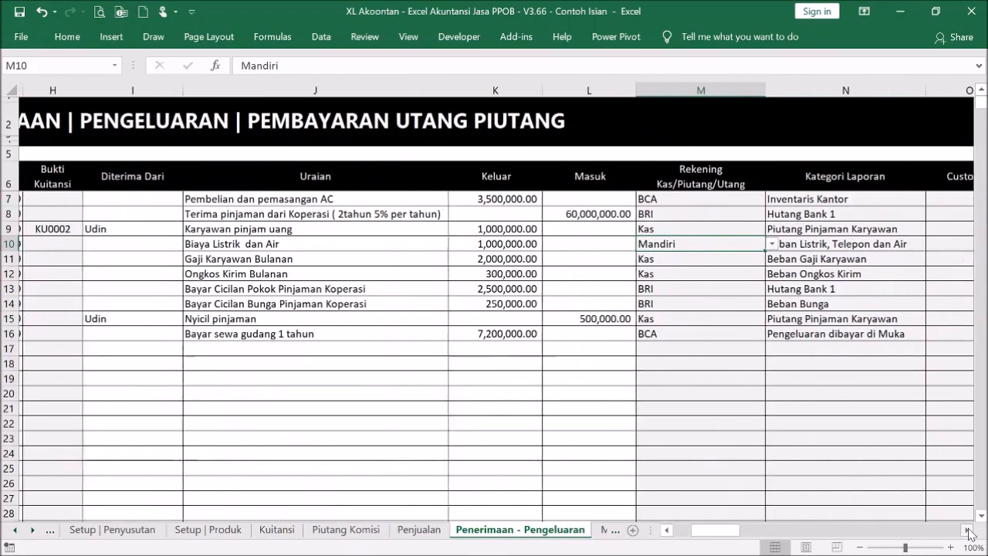
left_click(686, 274)
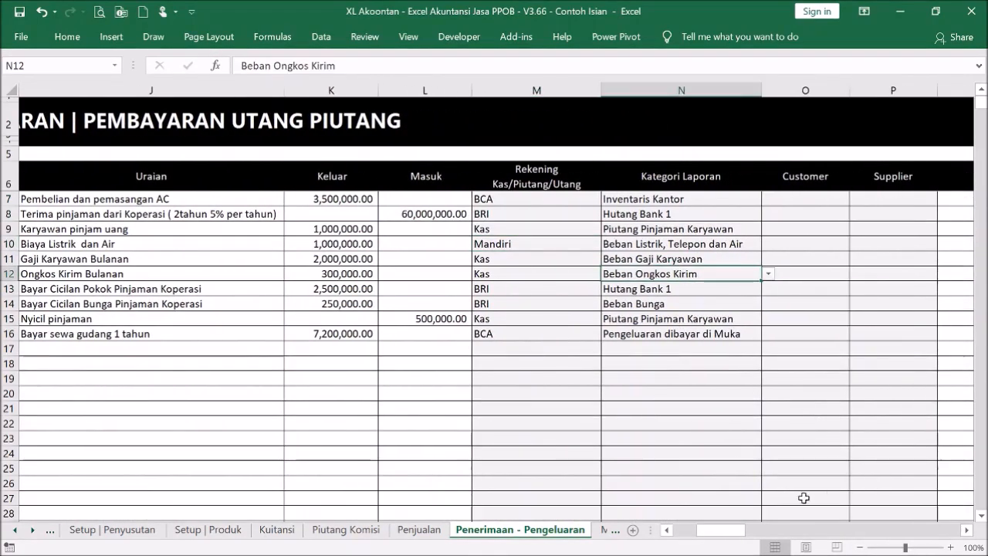
left_click(684, 530)
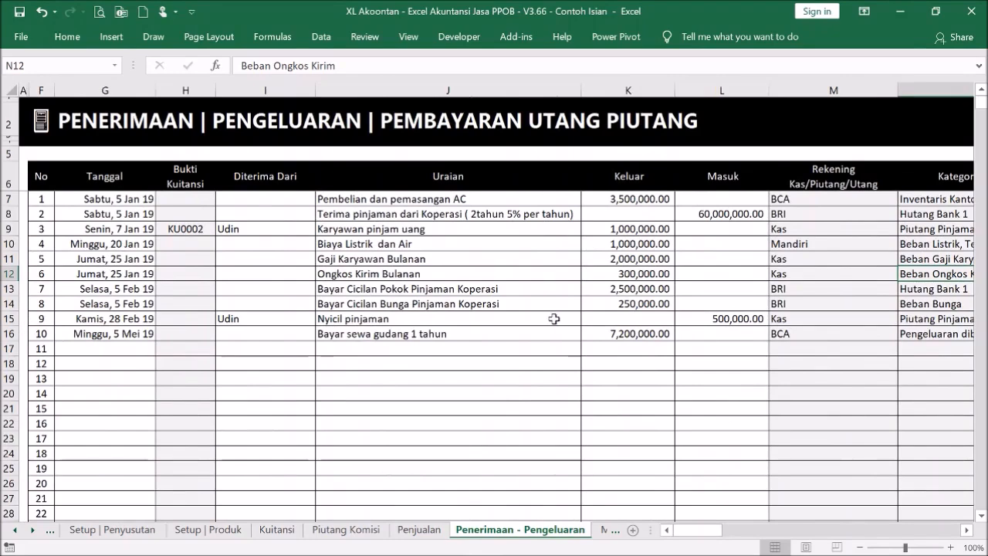
Step: Open the Penjualan sheet from the main menu sheet and examine its Total Debet and Rekon columns
left_click(47, 125)
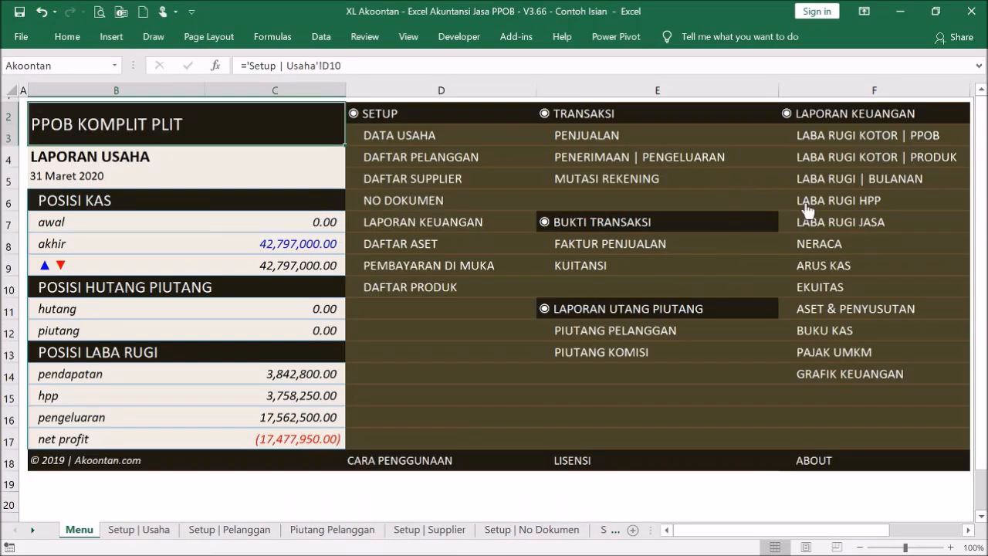
left_click(585, 137)
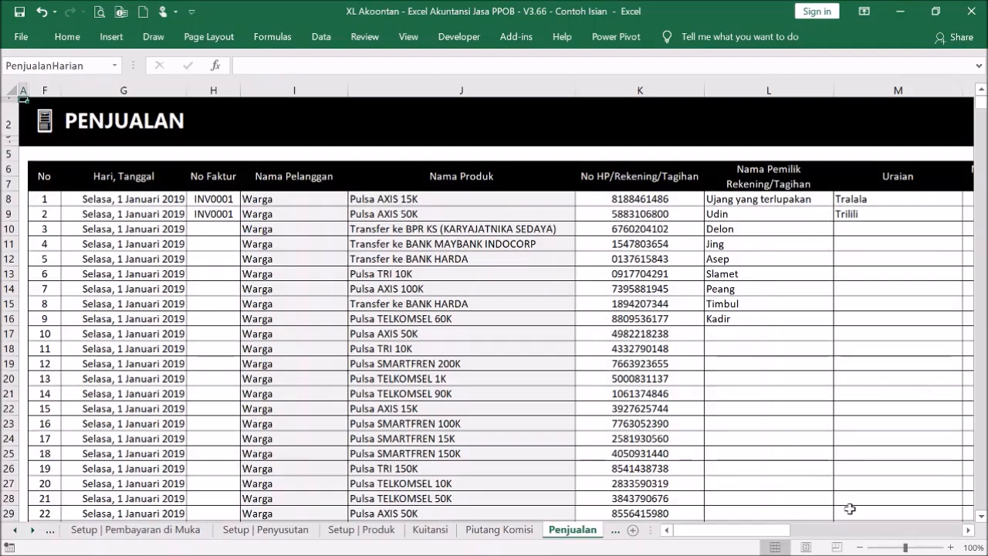
left_click(872, 535)
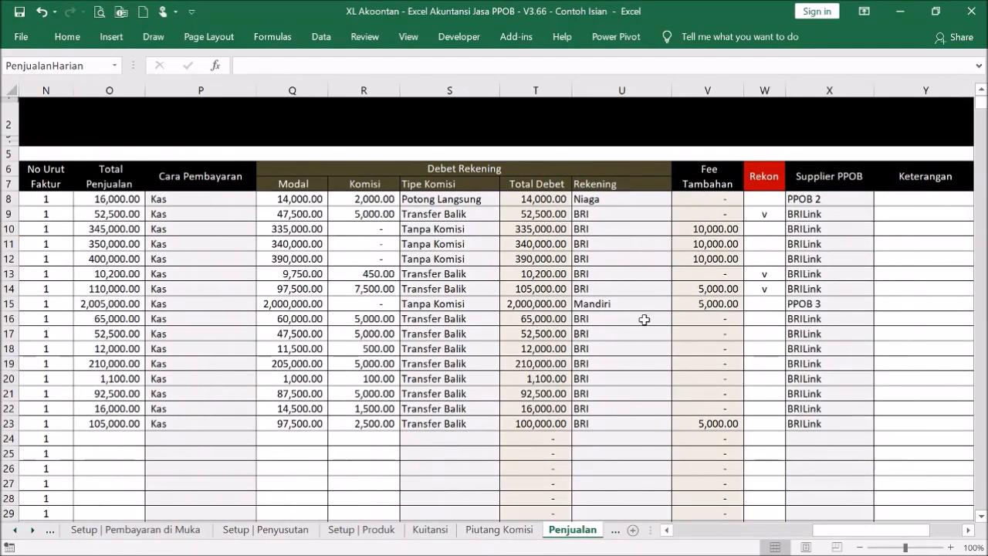
left_click(547, 272)
left_click(534, 229)
left_click_drag(764, 200, 766, 421)
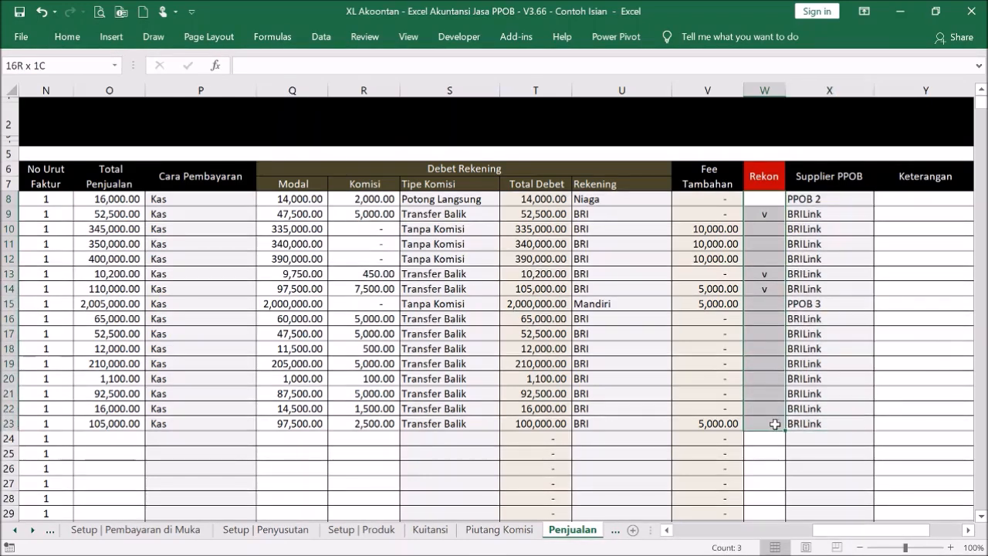
left_click(761, 368)
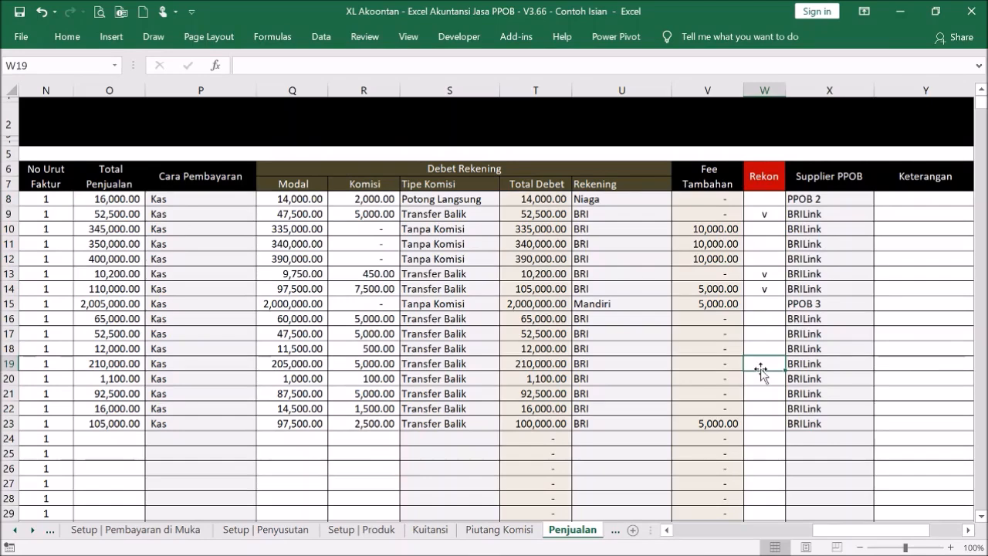
left_click(688, 530)
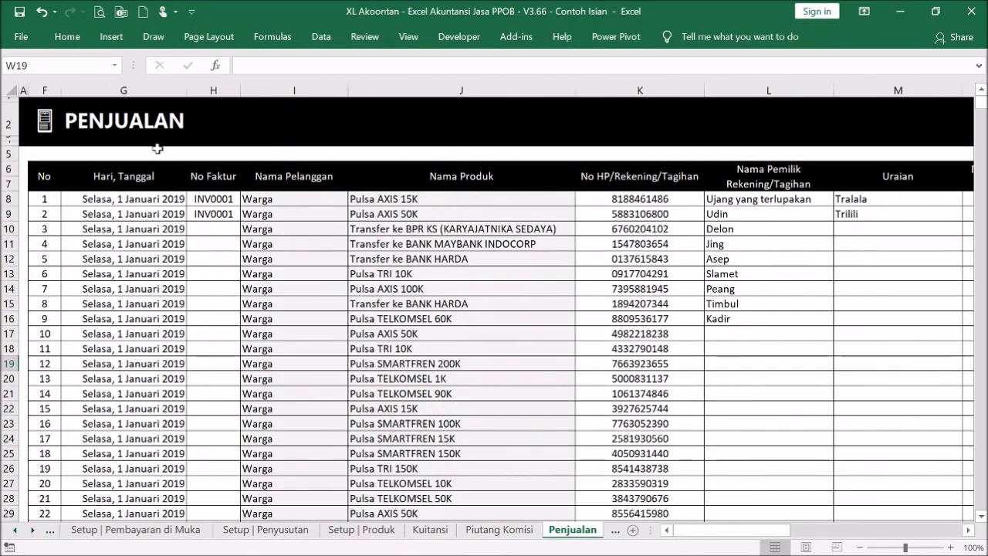
Step: In row 17 of the Penerimaan - Pengeluaran sheet, enter the date 5 jan 19 and the description "Penerimaan Transfer balik Komisi"
left_click(45, 129)
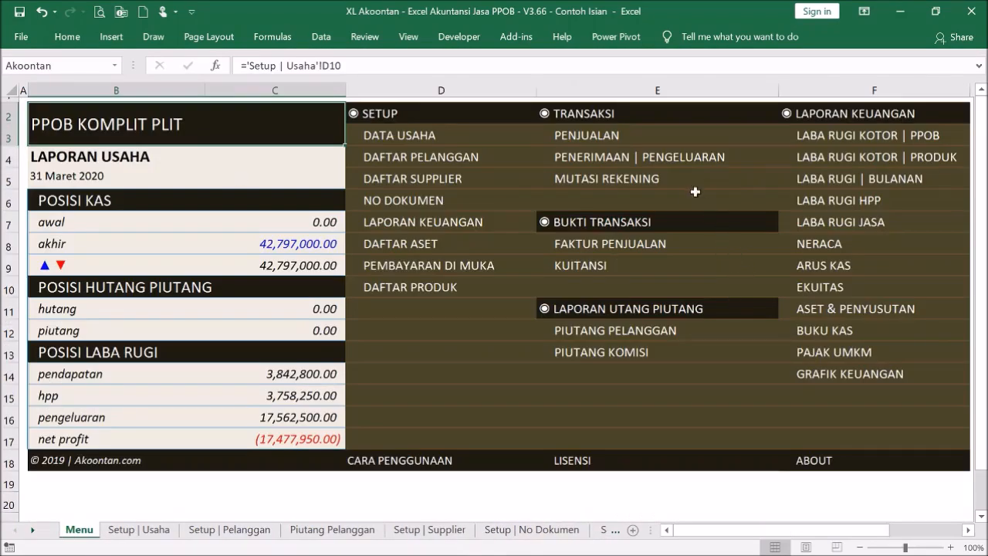
left_click(679, 164)
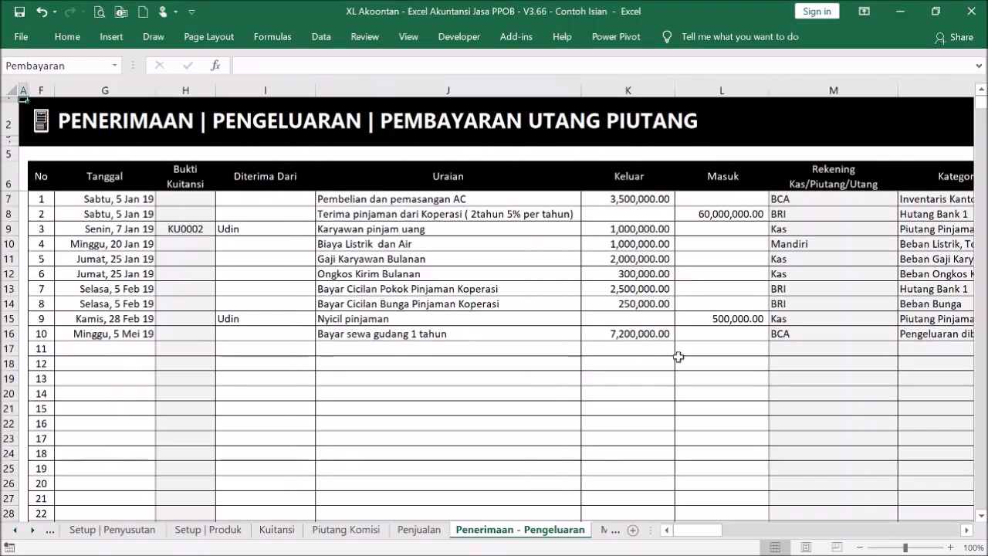
left_click(558, 346)
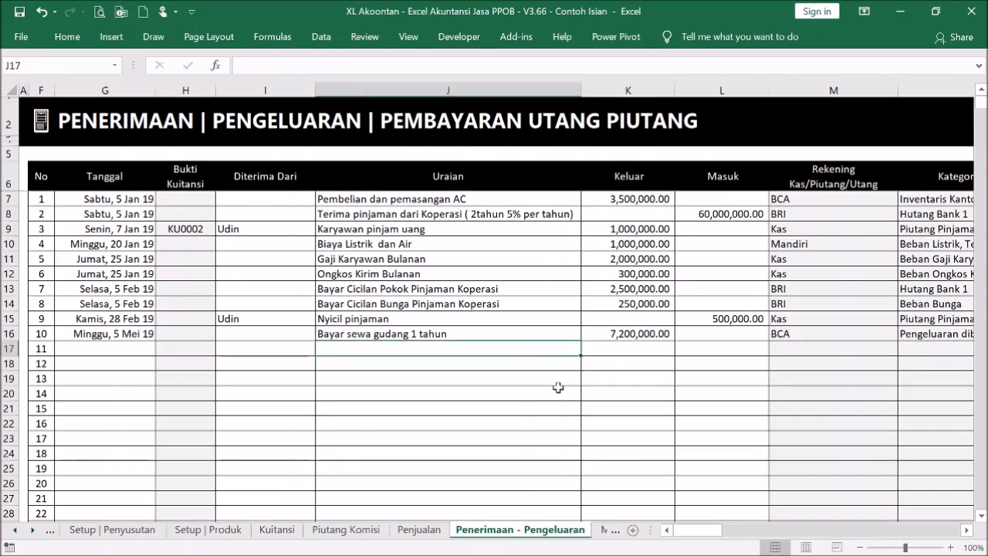
left_click(133, 349)
type("5 jan")
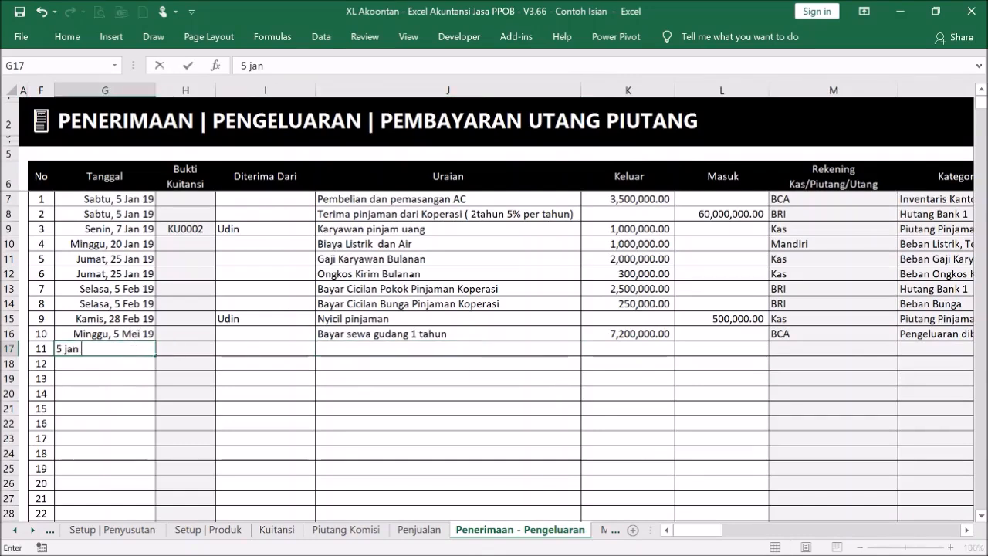
type(" 19")
left_click(417, 347)
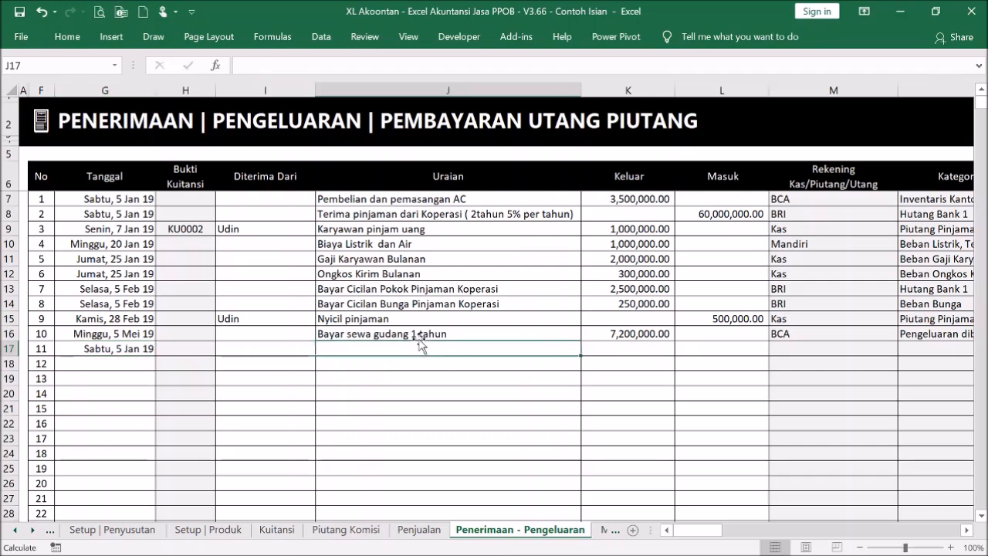
type("Penerimaan ")
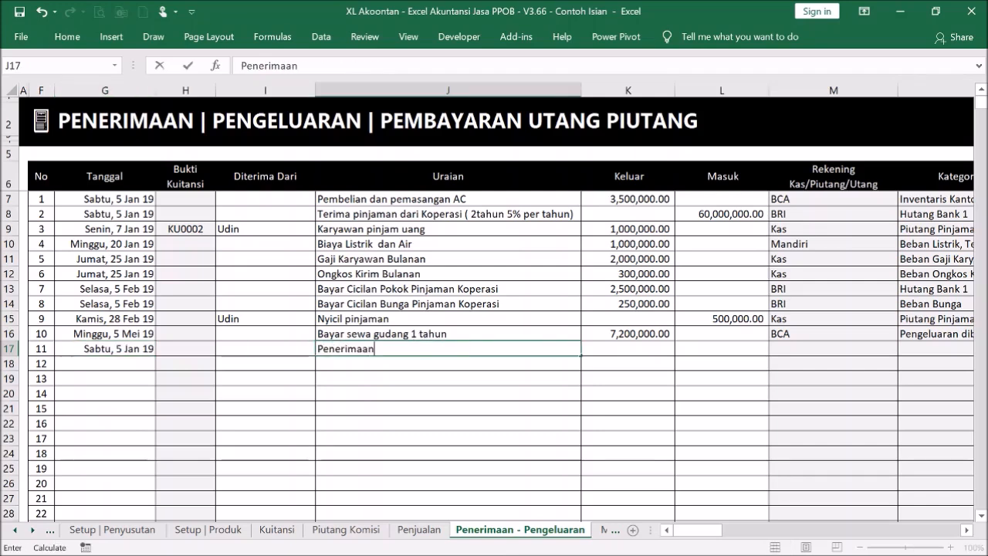
type("Transfer balik Komisi")
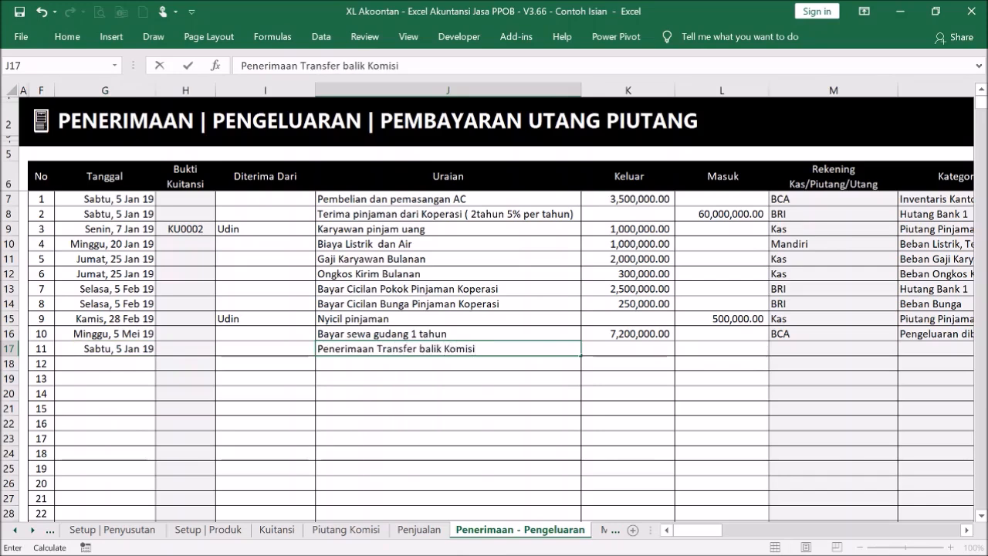
Step: Check the commission amounts of the sales marked in the Rekon column, rows 9, 13 and 14 of the Penjualan sheet
left_click(683, 349)
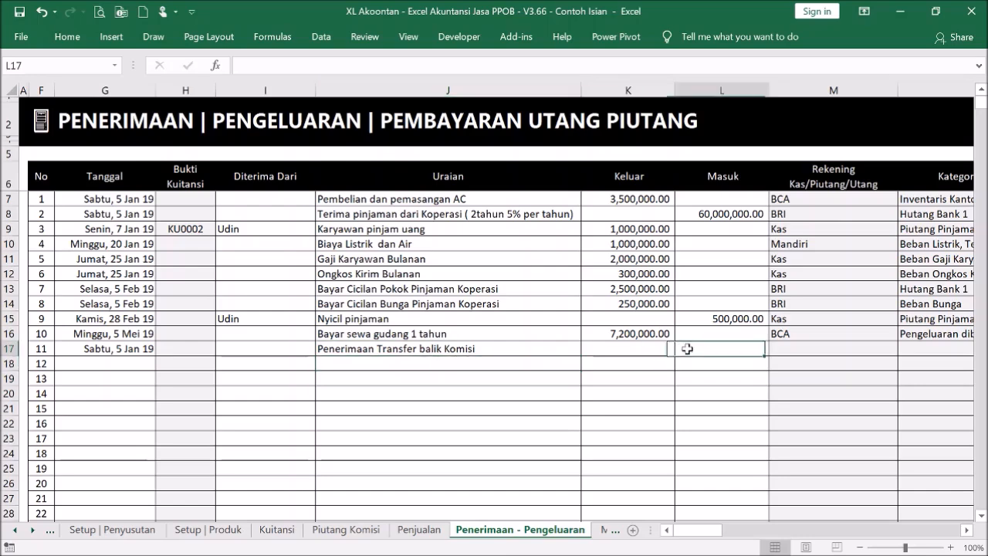
left_click(41, 122)
left_click(42, 122)
left_click(591, 139)
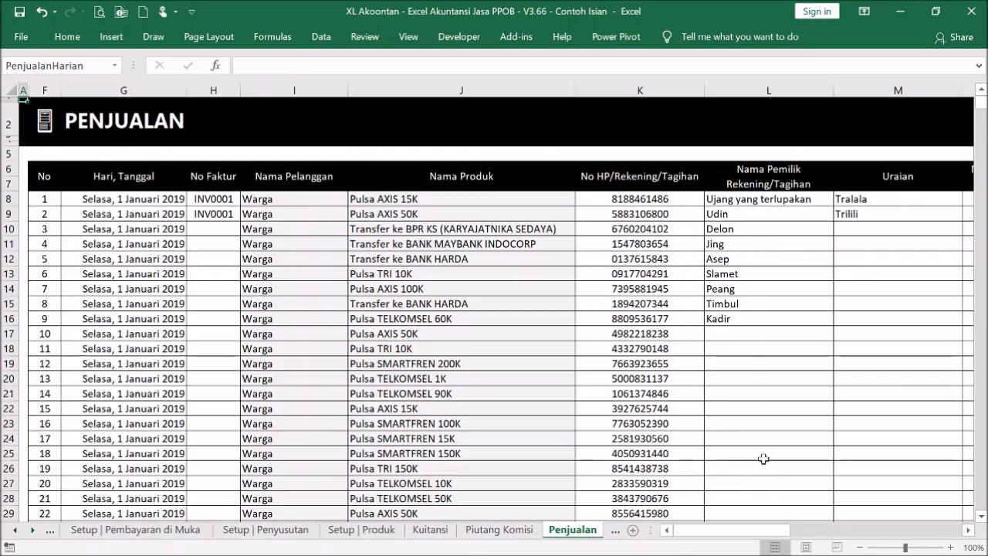
left_click_drag(750, 535, 880, 542)
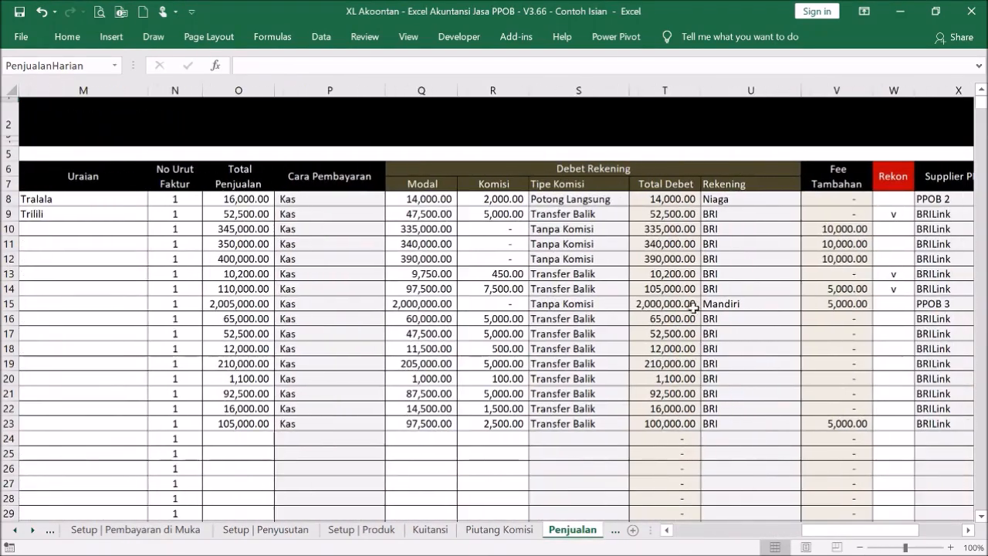
left_click(501, 215)
left_click(514, 274)
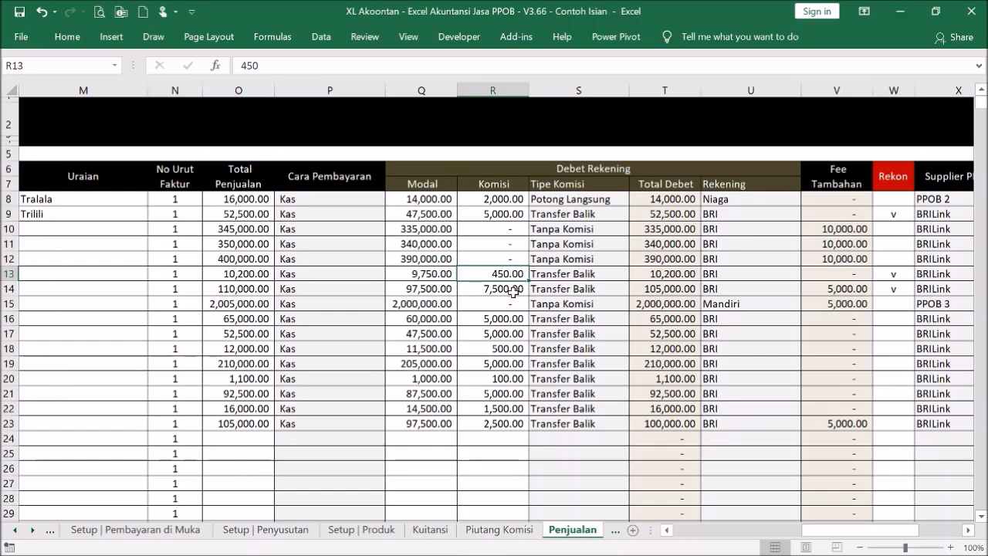
left_click(513, 290)
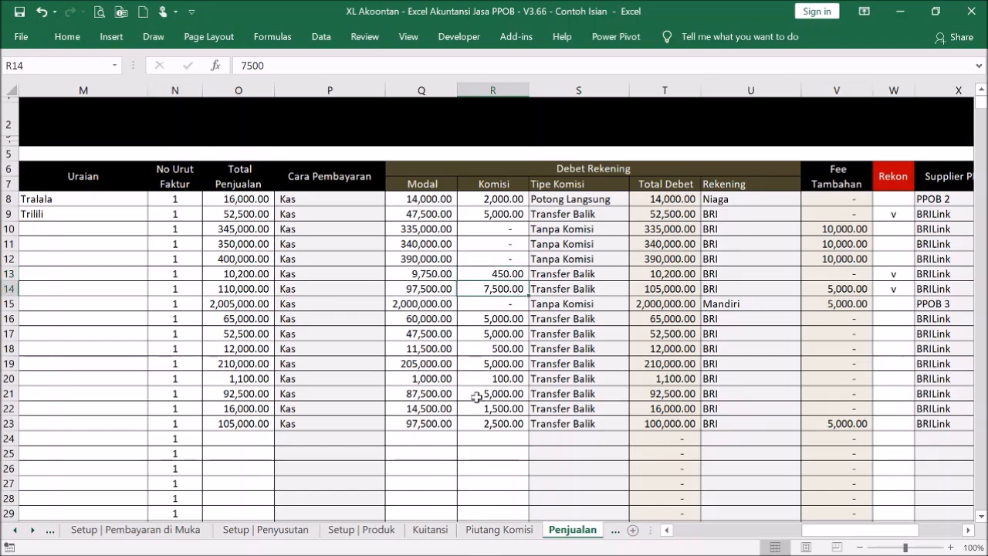
left_click(692, 532)
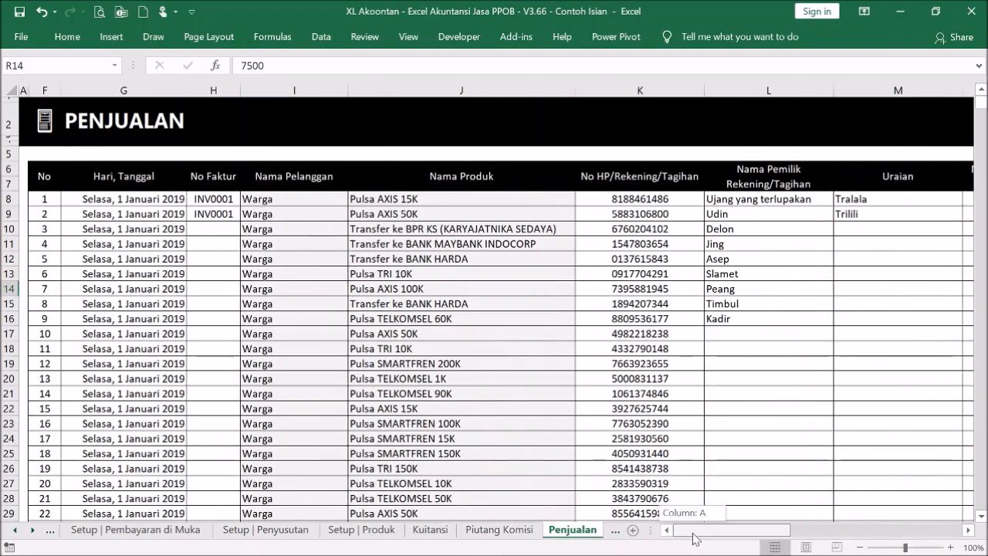
Step: Return to the Penerimaan - Pengeluaran sheet and enter 12950 as the Masuk amount in row 17
left_click(54, 126)
left_click(608, 158)
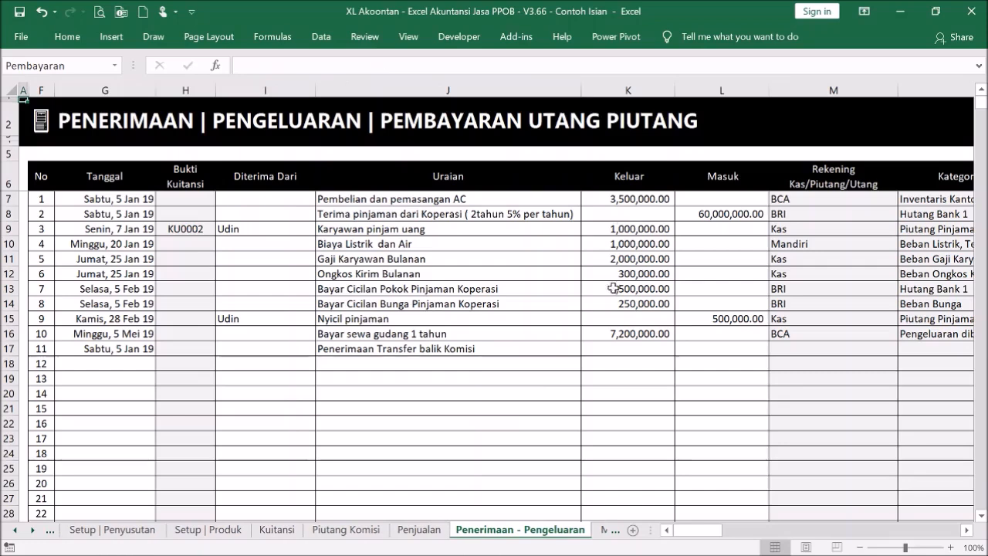
left_click(722, 349)
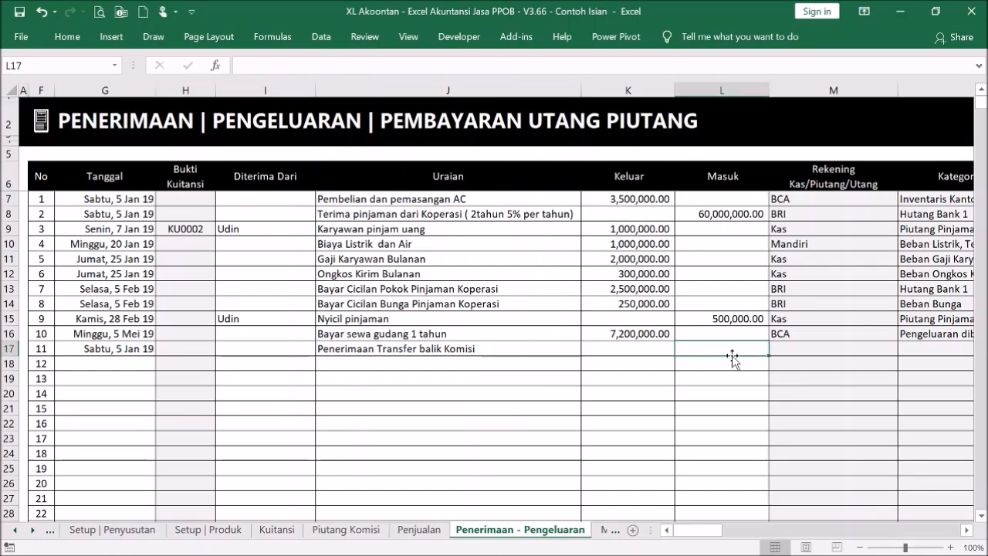
type("12950")
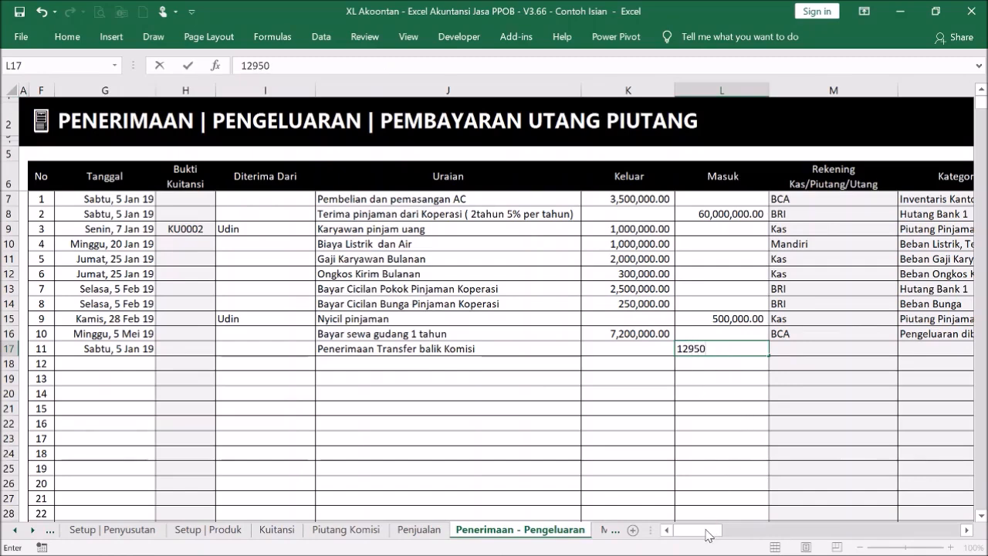
key("Return")
Step: Set the Rekening Kas/Piutang/Utang of the commission receipt in row 17 to BRI
left_click_drag(711, 537, 746, 532)
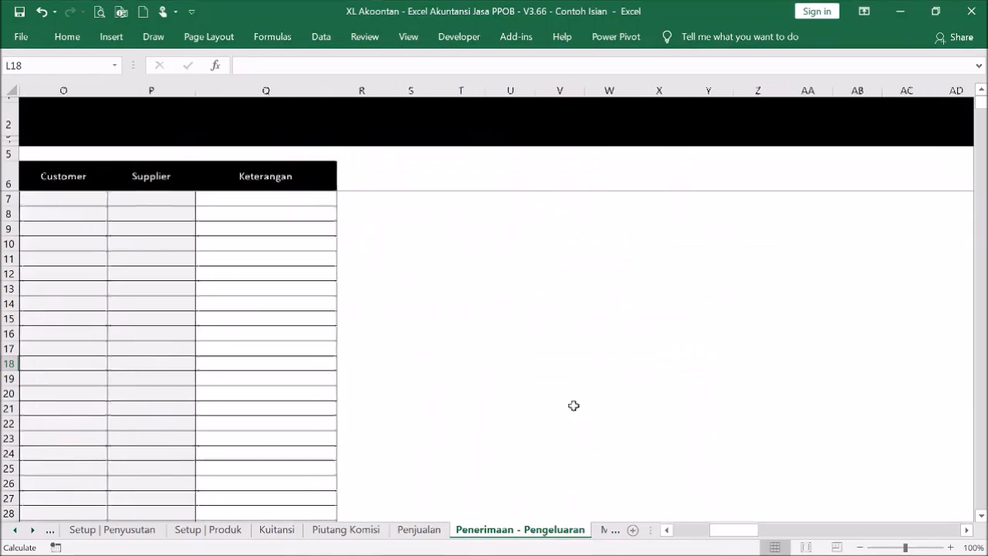
left_click(696, 531)
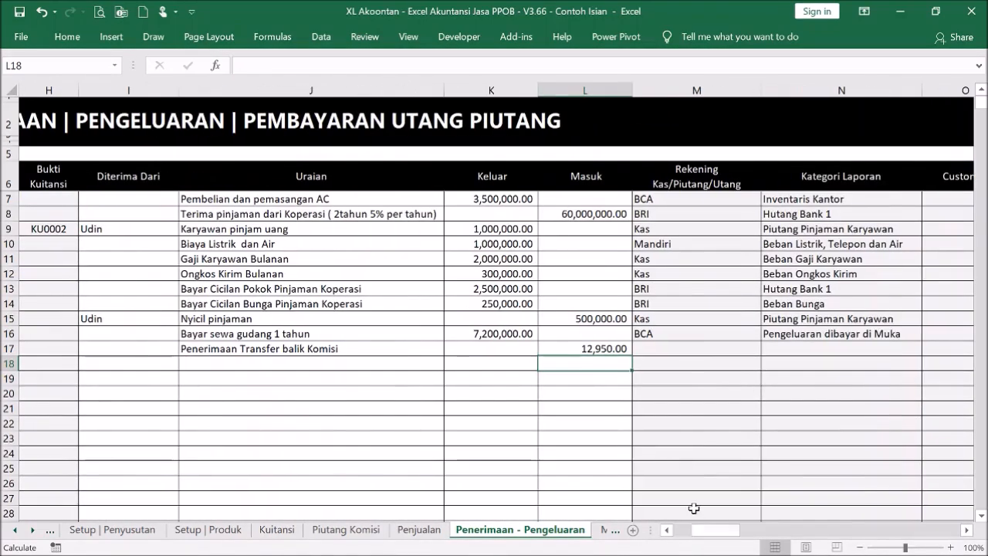
left_click(701, 347)
left_click(768, 351)
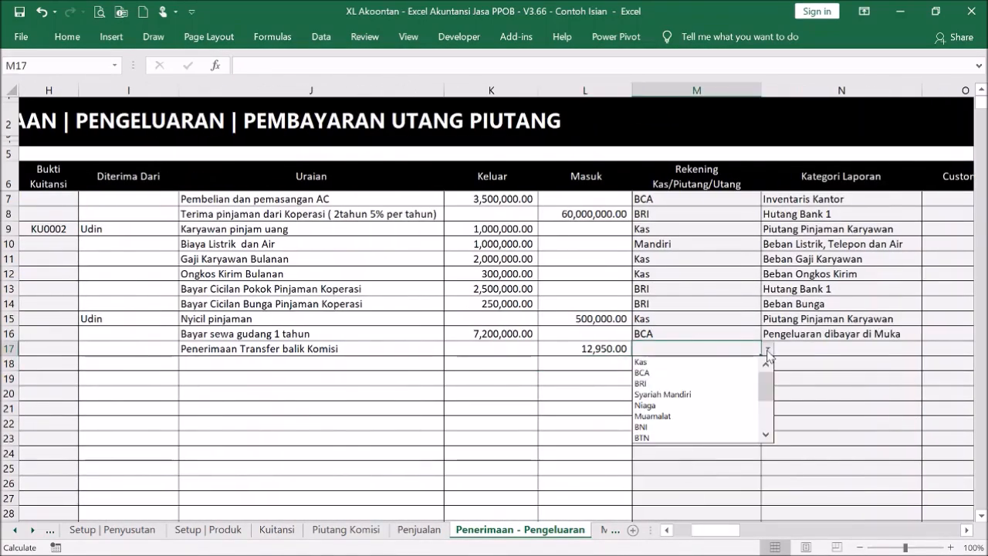
left_click(732, 386)
Step: Set the Kategori Laporan of the commission receipt in row 17 to Piutang Komisi
left_click(825, 352)
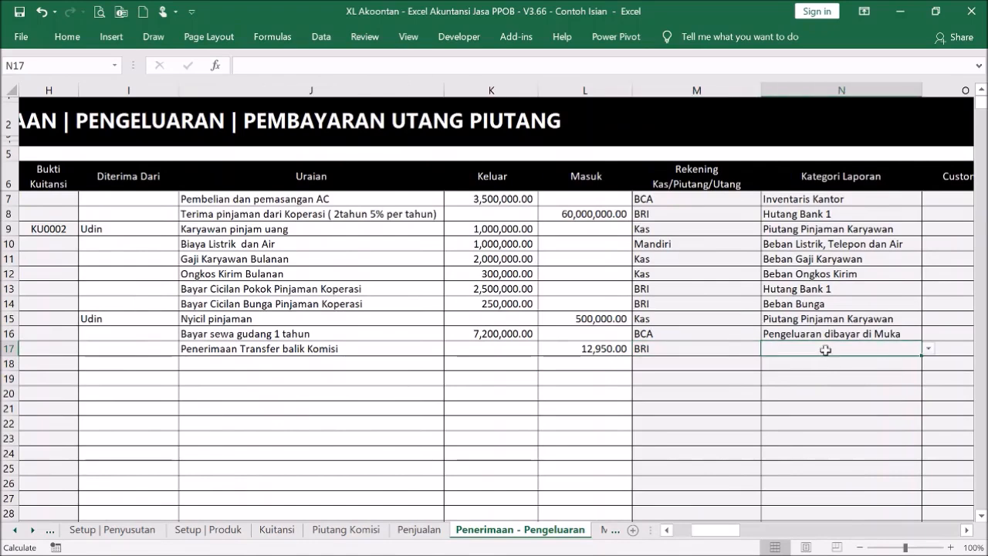
left_click(927, 349)
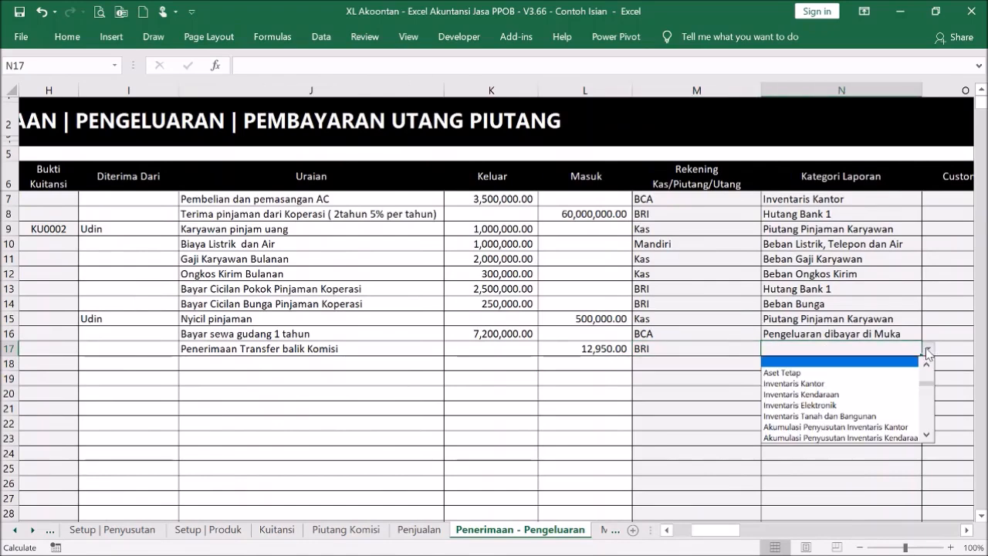
scroll(927, 382, "down", 5)
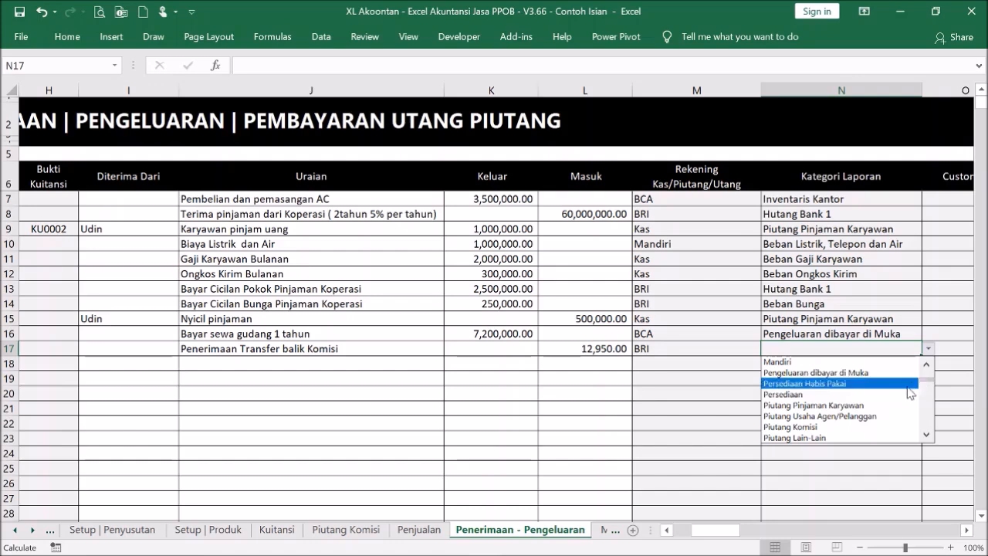
left_click(892, 426)
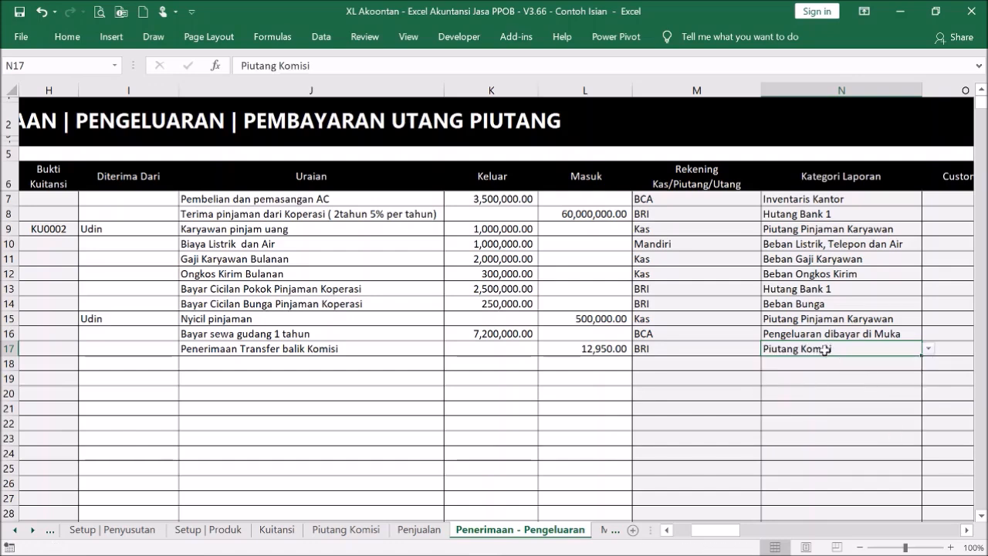
Step: Check the Piutang Komisi balance in row 30 and the Posisi Saldo status in the Laporan Neraca sheet
mouse_move(725, 530)
left_mouse_down()
mouse_move(757, 531)
mouse_move(730, 531)
left_mouse_up()
left_click(41, 121)
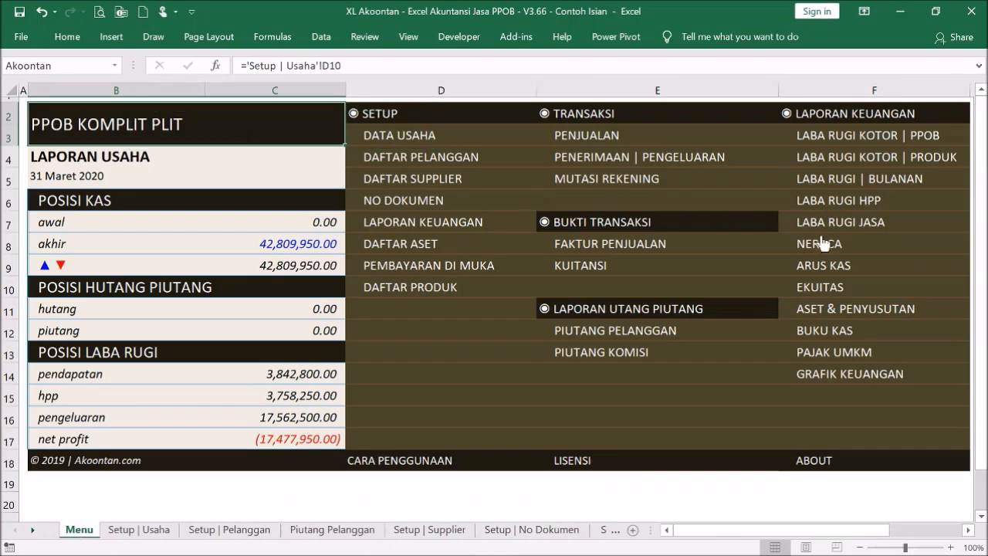
left_click(838, 245)
scroll(535, 294, "down", 4)
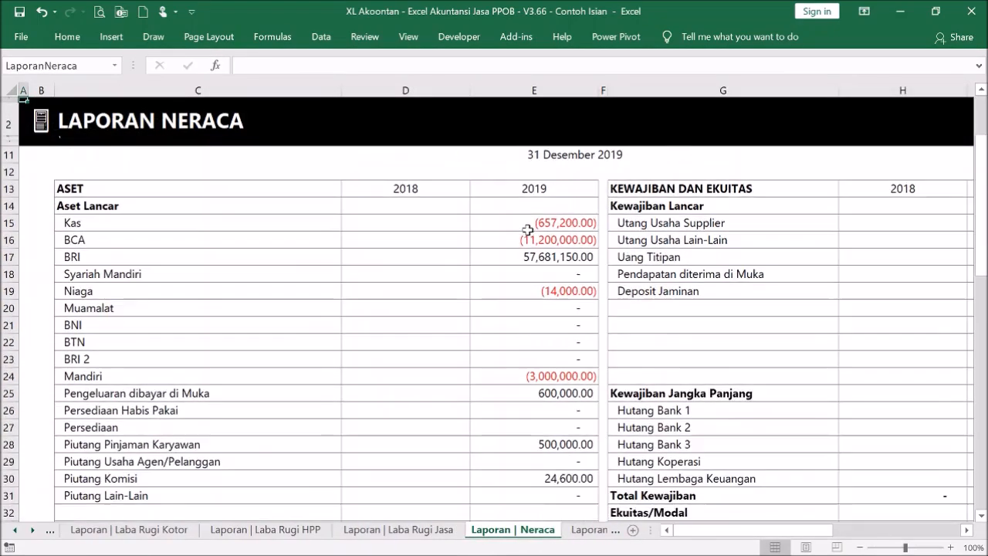
left_click(544, 377)
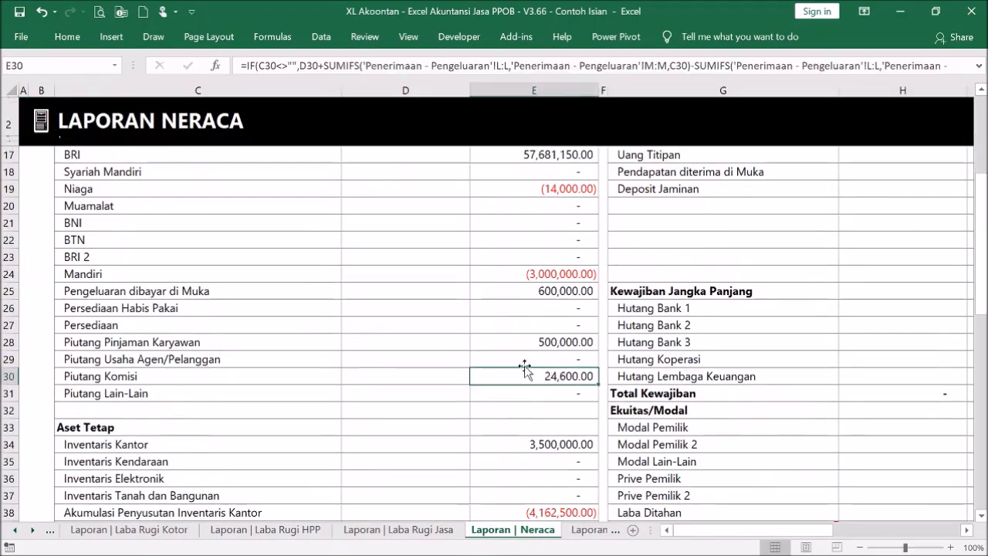
scroll(567, 374, "up", 4)
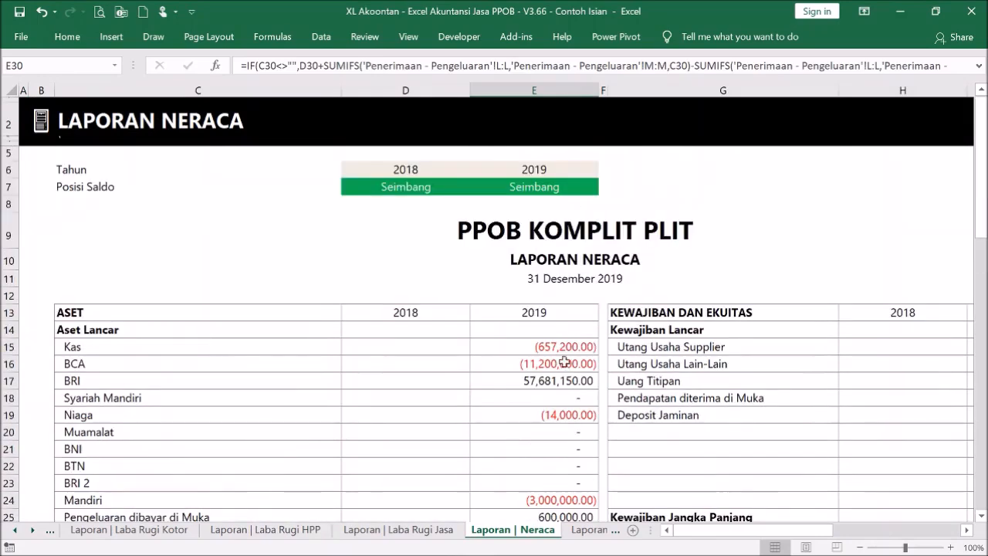
Step: Review the reconciliation marks in the Rekon column of the Penjualan sheet, rows 8 to 23
left_click(42, 121)
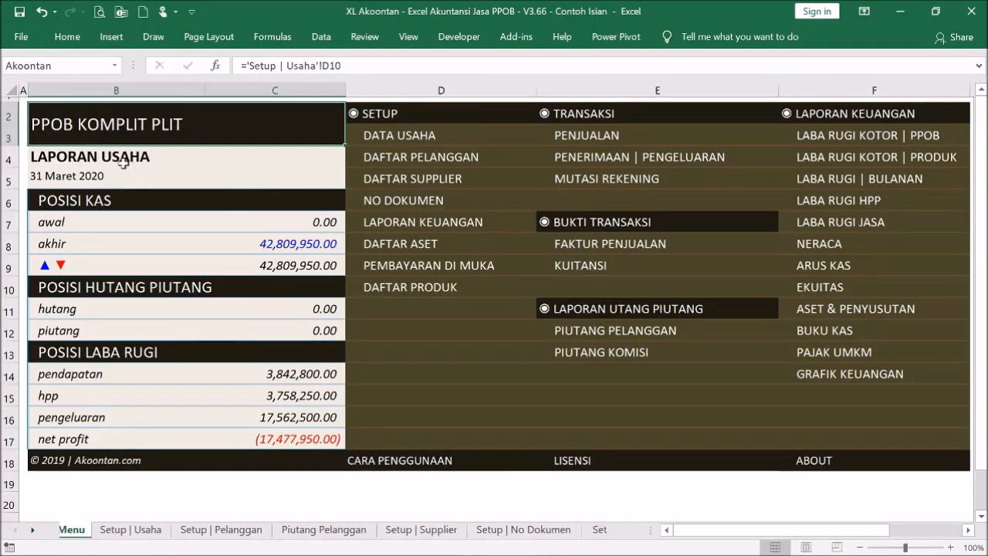
left_click(591, 136)
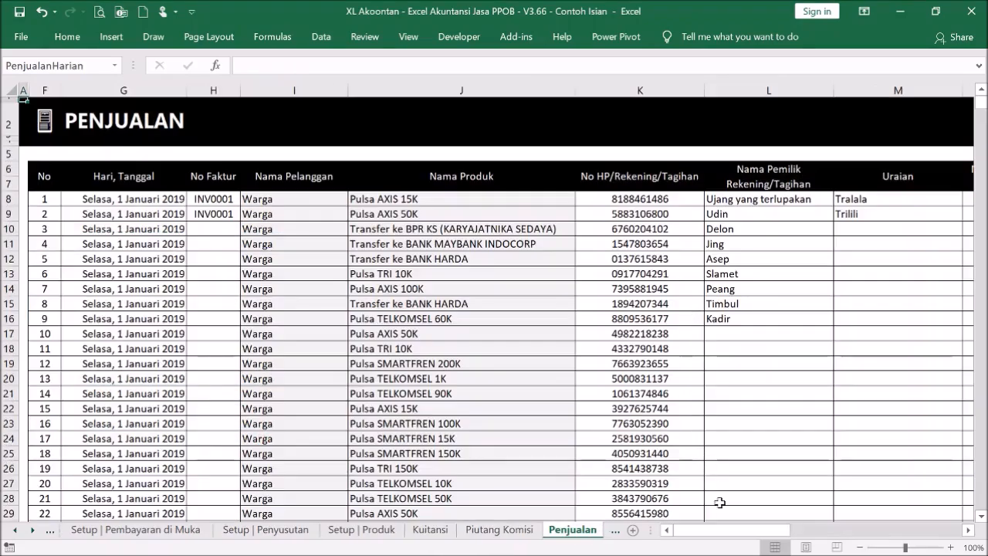
left_click_drag(734, 529, 876, 547)
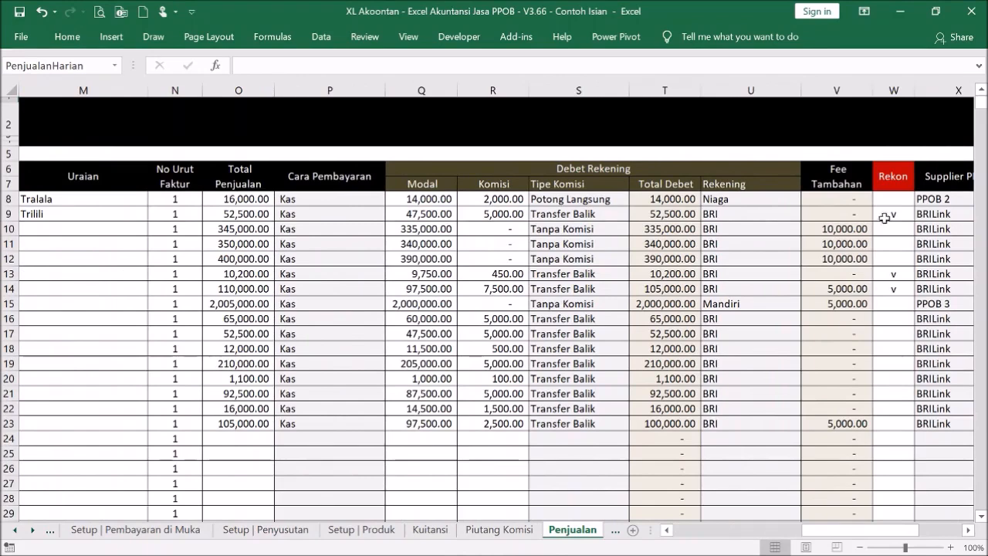
left_click_drag(895, 200, 900, 423)
left_click(895, 409)
left_click(882, 302)
left_click(893, 276)
left_click(896, 211)
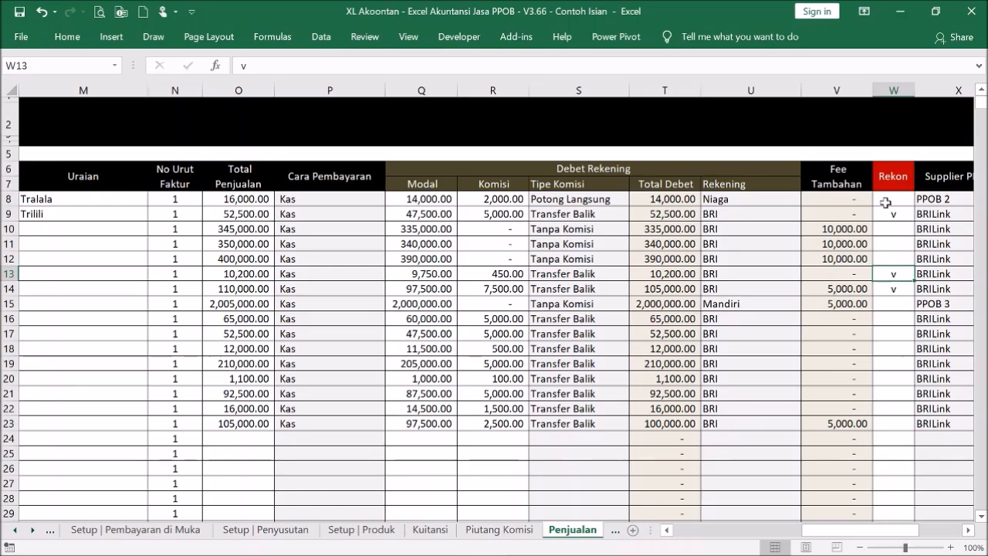
left_click_drag(886, 202, 899, 295)
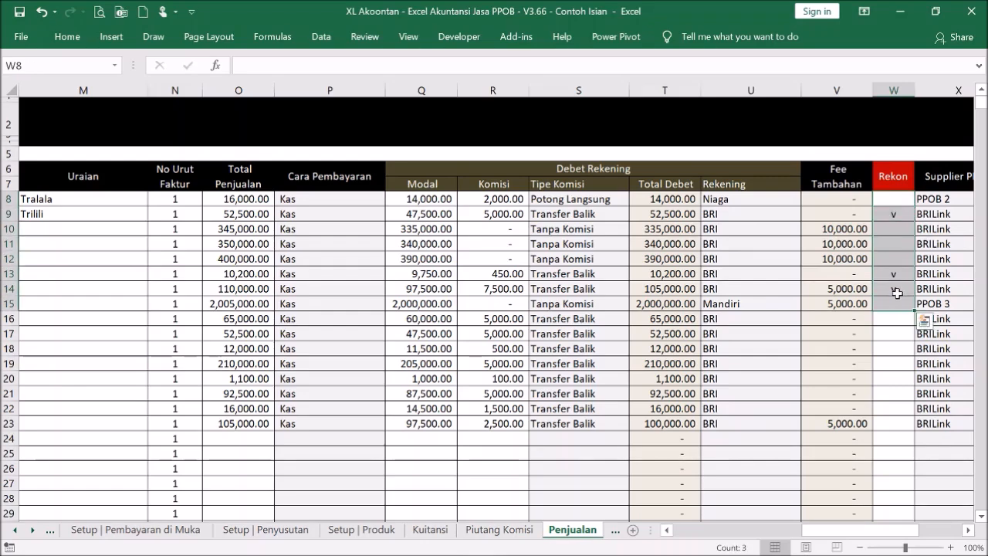
left_click(896, 292)
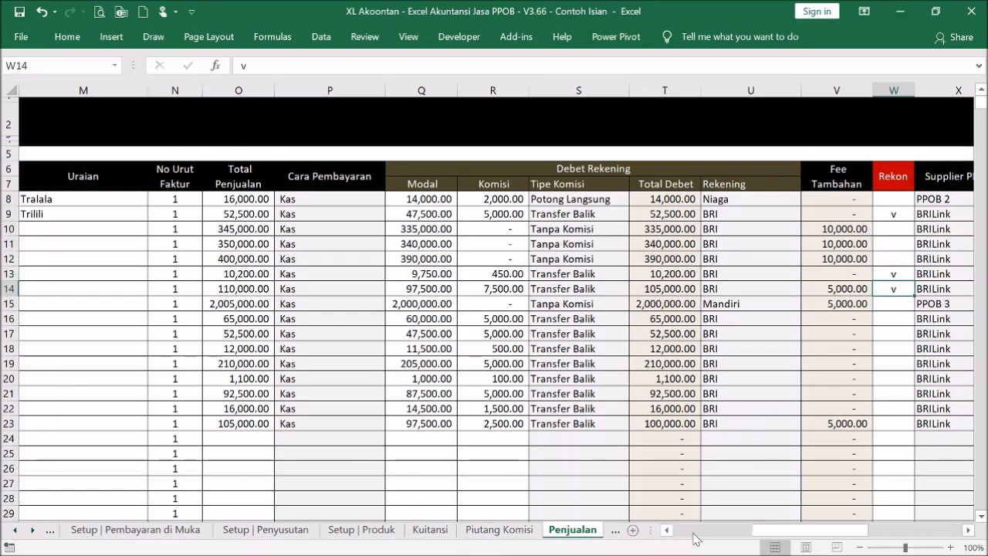
Step: Review the date and description of the commission receipt in row 17 of the Penerimaan - Pengeluaran sheet
left_click(693, 533)
left_click(47, 122)
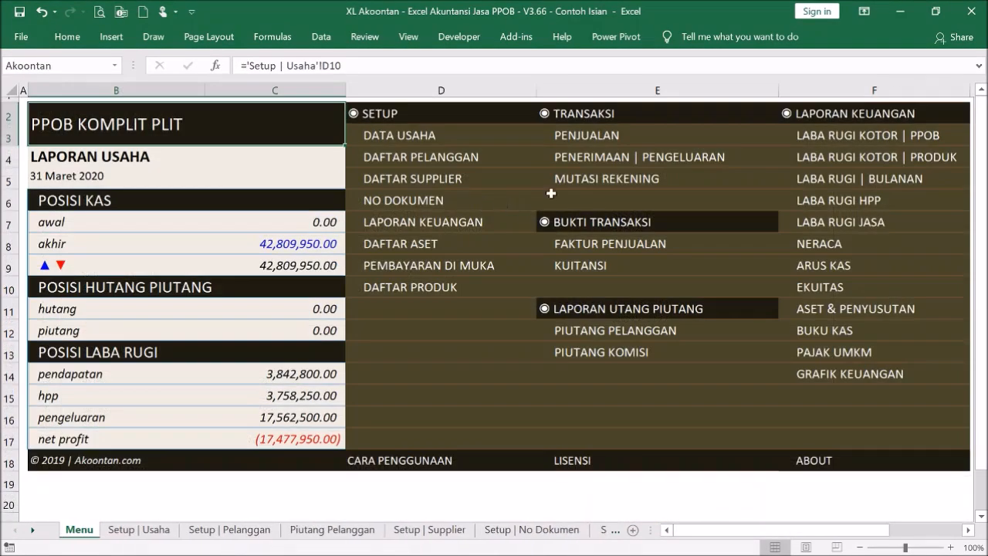
left_click(596, 157)
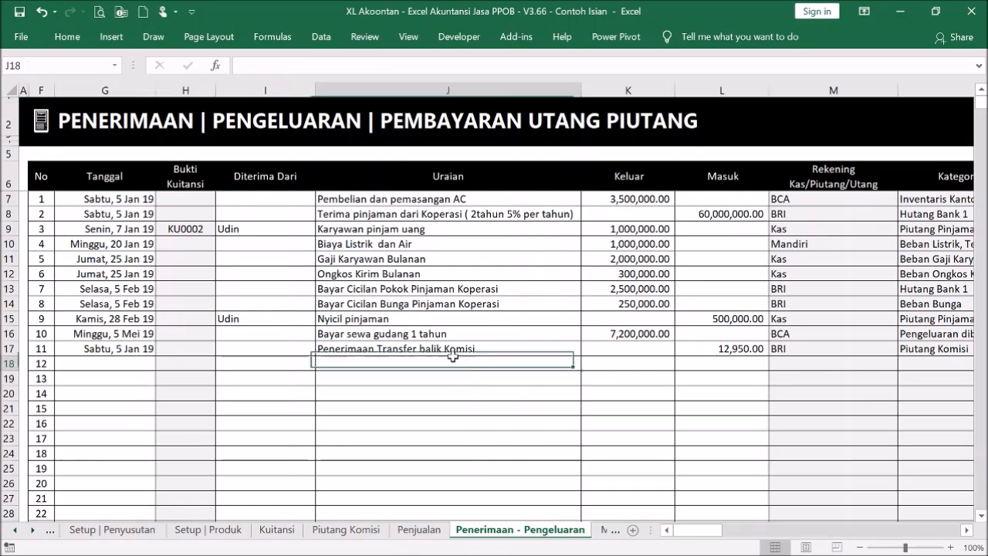
left_click(479, 349)
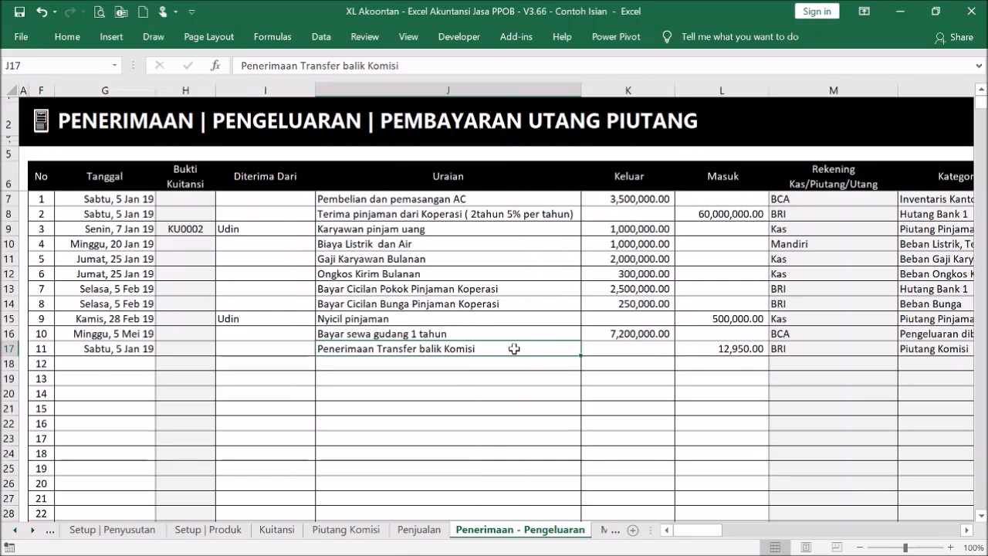
left_click(131, 348)
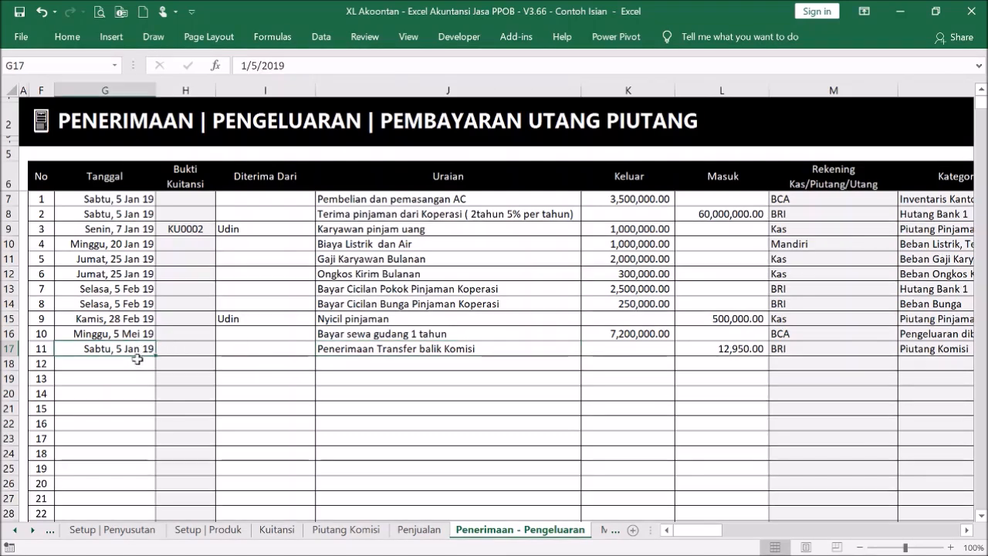
left_click(145, 333)
left_click(140, 352)
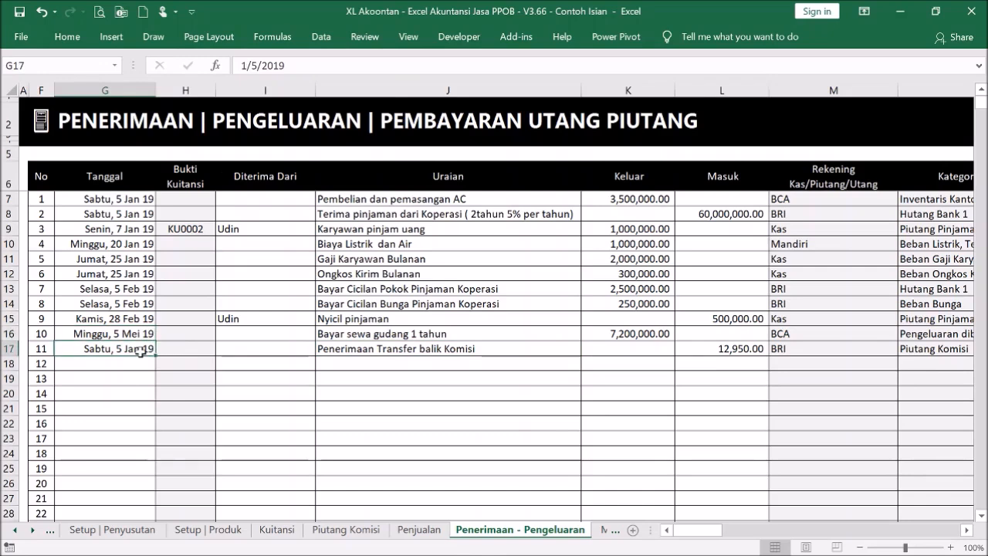
left_click(474, 353)
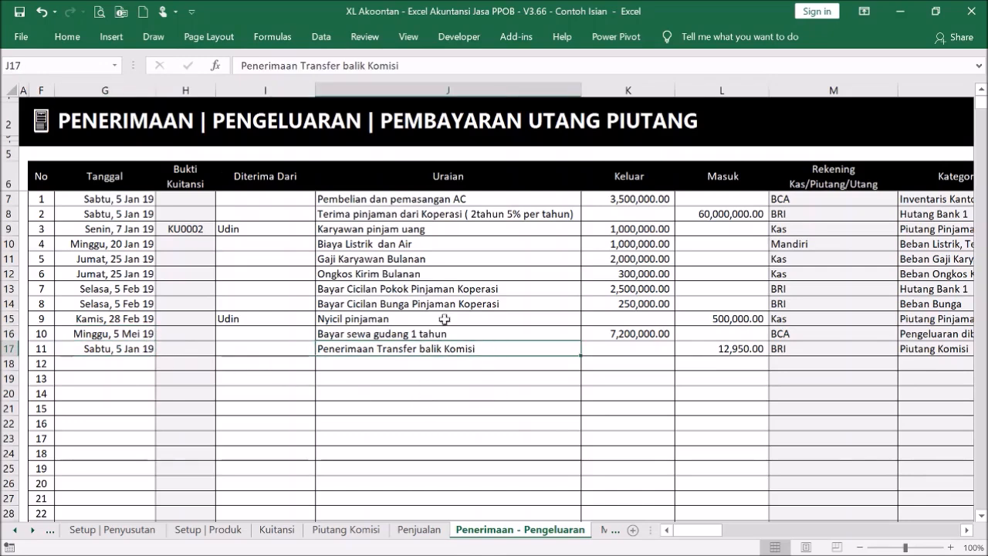
Step: Examine the dates and descriptions of the BRI transactions for month 1 in the Laporan Buku Kas sheet
left_click(41, 123)
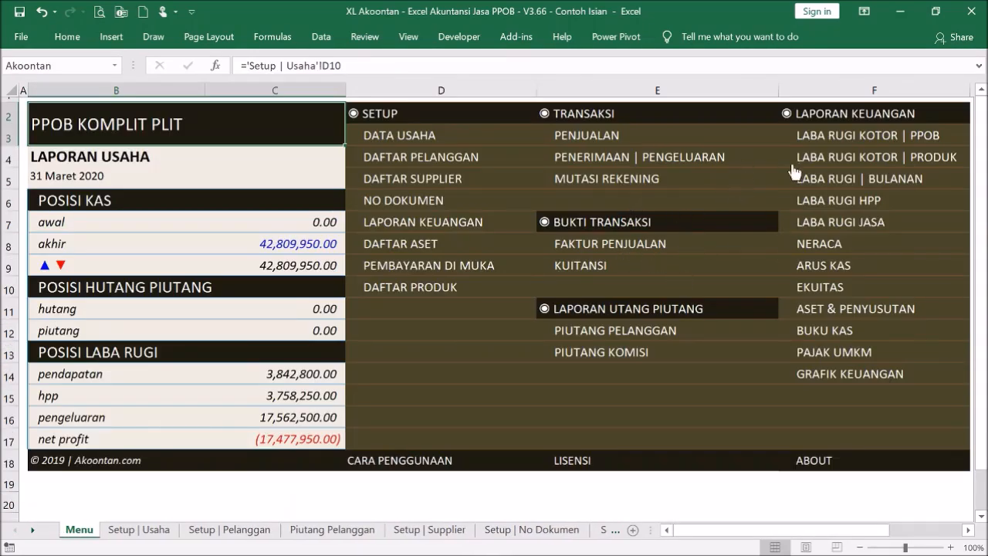
left_click(836, 330)
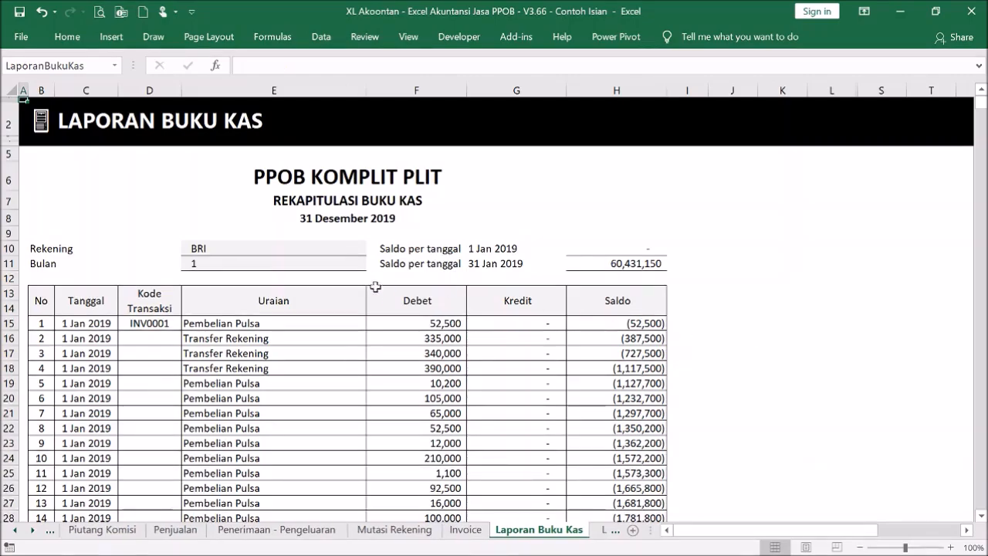
scroll(397, 307, "down", 2)
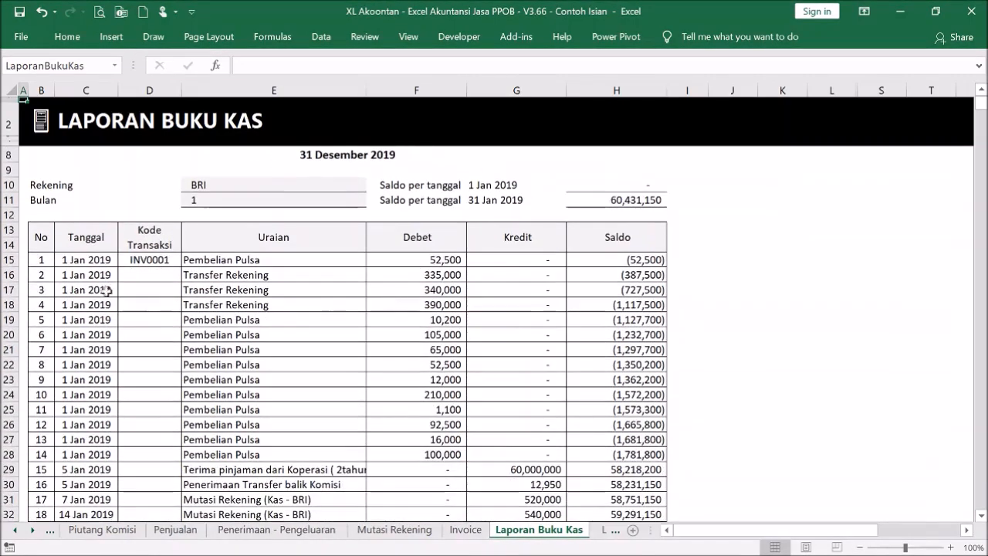
left_click_drag(73, 260, 84, 454)
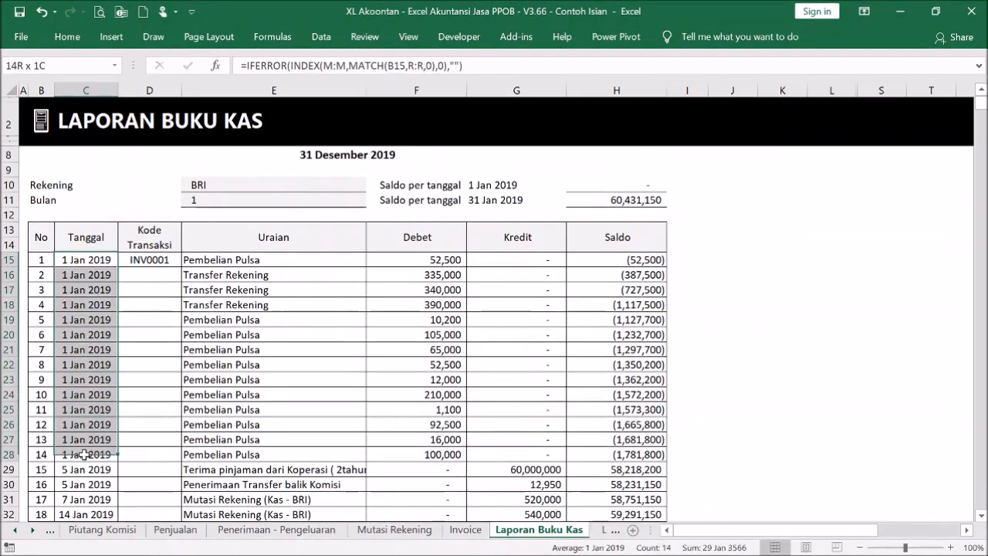
left_click(90, 396)
scroll(89, 396, "up", 1)
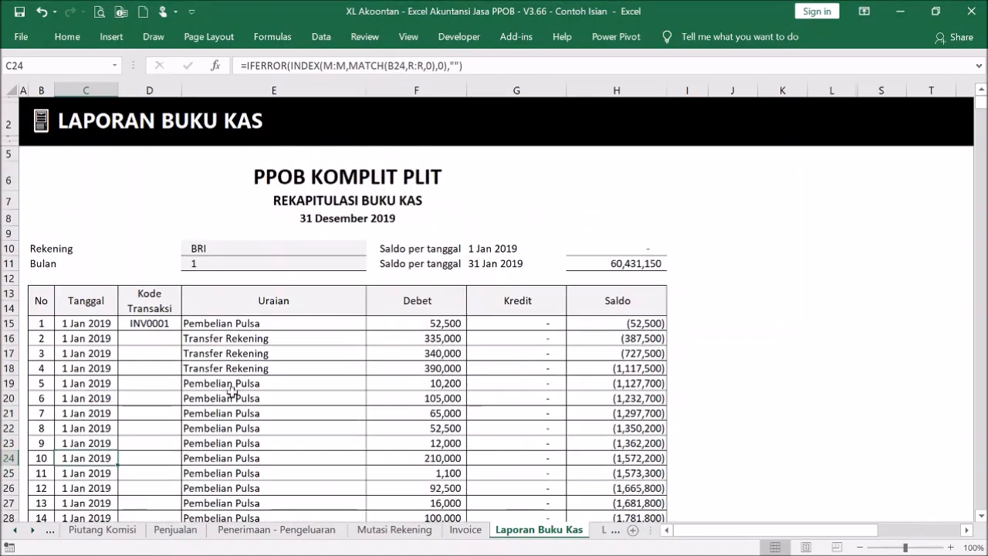
left_click(270, 365)
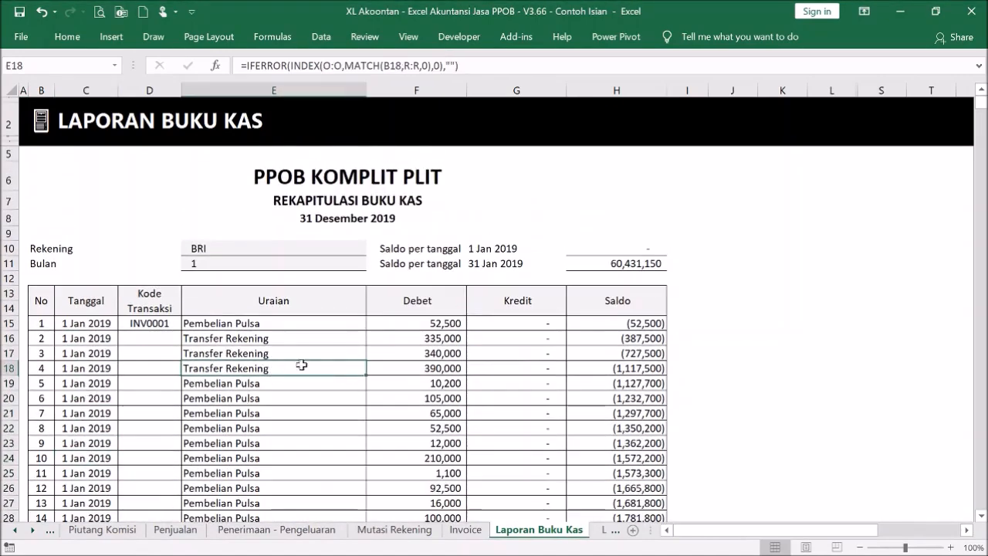
left_click_drag(277, 324, 298, 432)
left_click(287, 397)
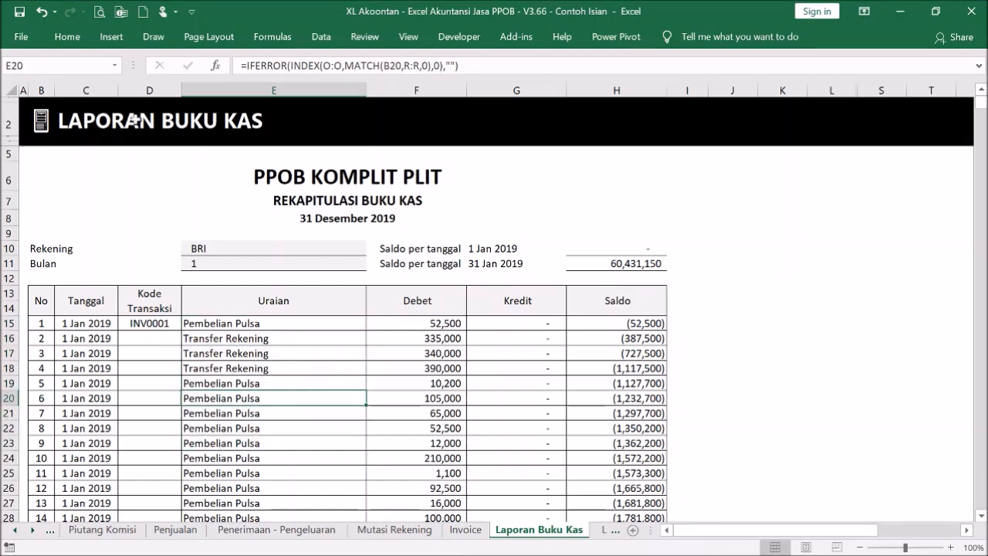
Step: Return to the Penerimaan - Pengeluaran sheet and look over its transaction columns
left_click(34, 122)
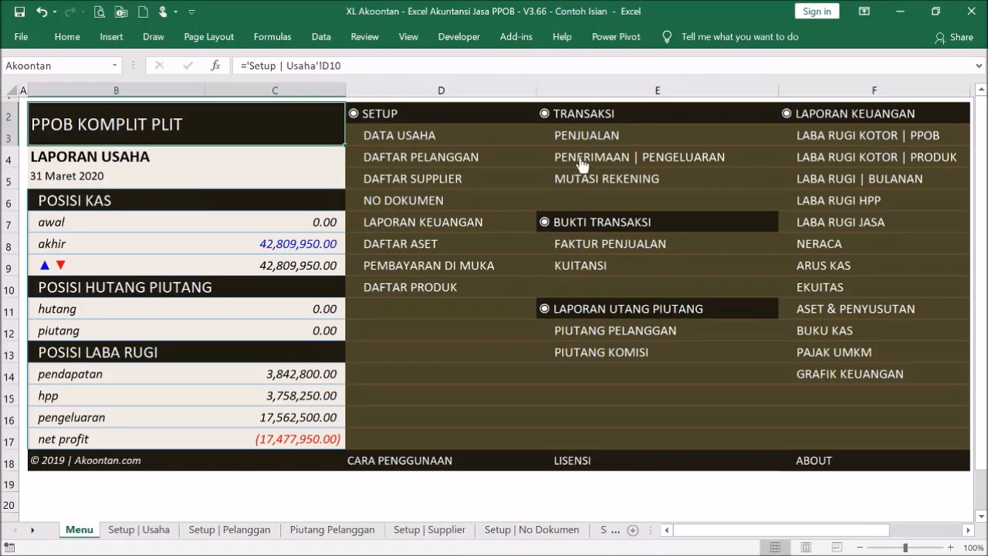
left_click(584, 152)
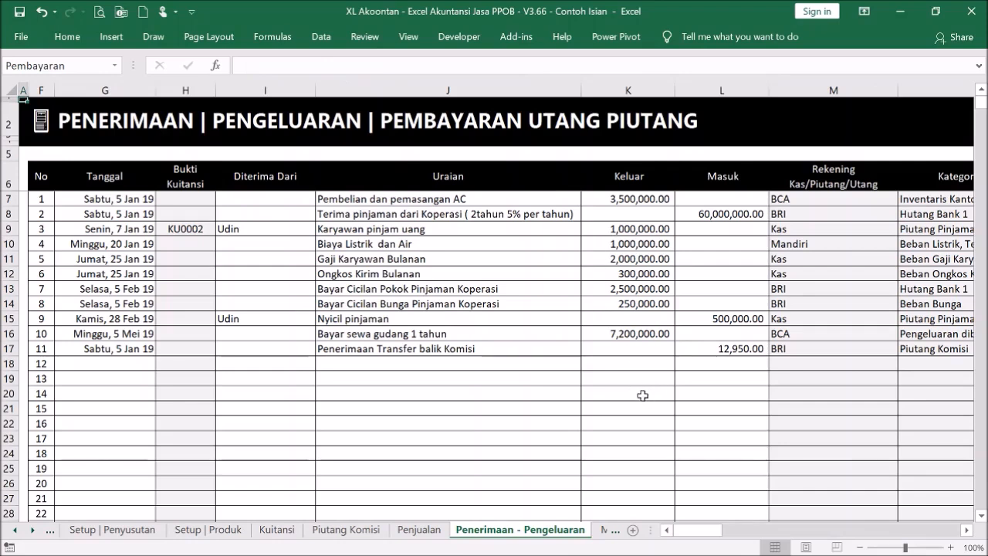
left_click_drag(719, 531, 612, 512)
Step: View the account transfers in the Mutasi Rekening sheet and the invoice in the Faktur Penjualan sheet
left_click(39, 124)
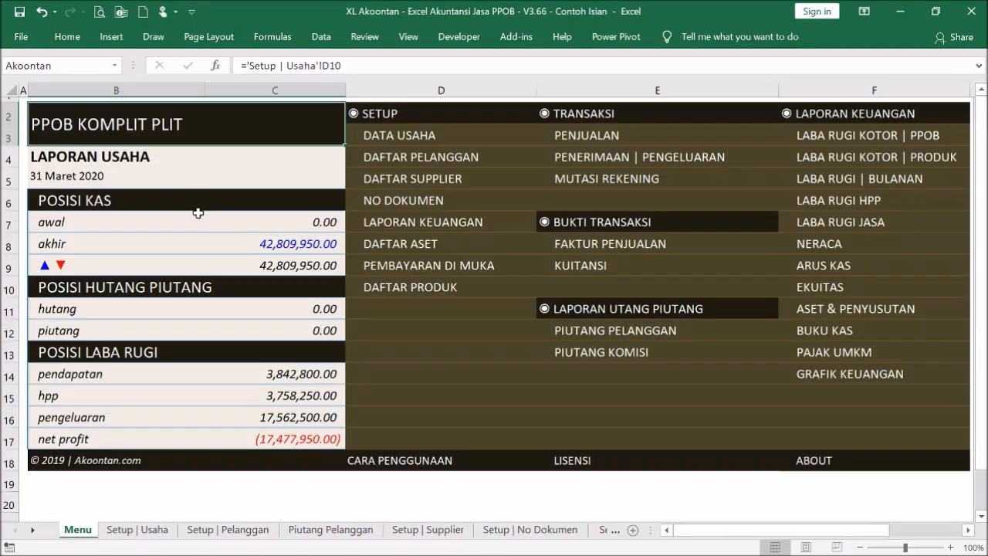
left_click(563, 182)
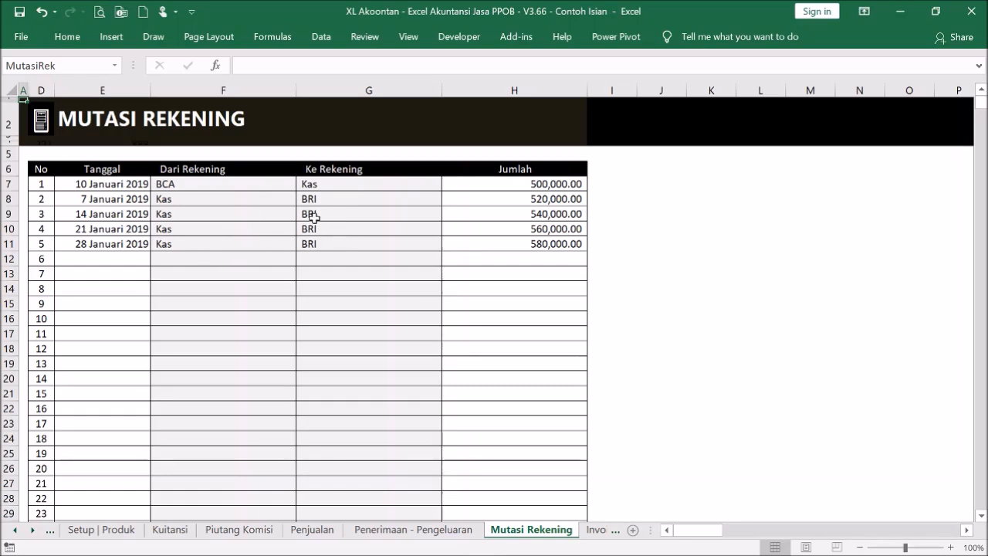
left_click(46, 129)
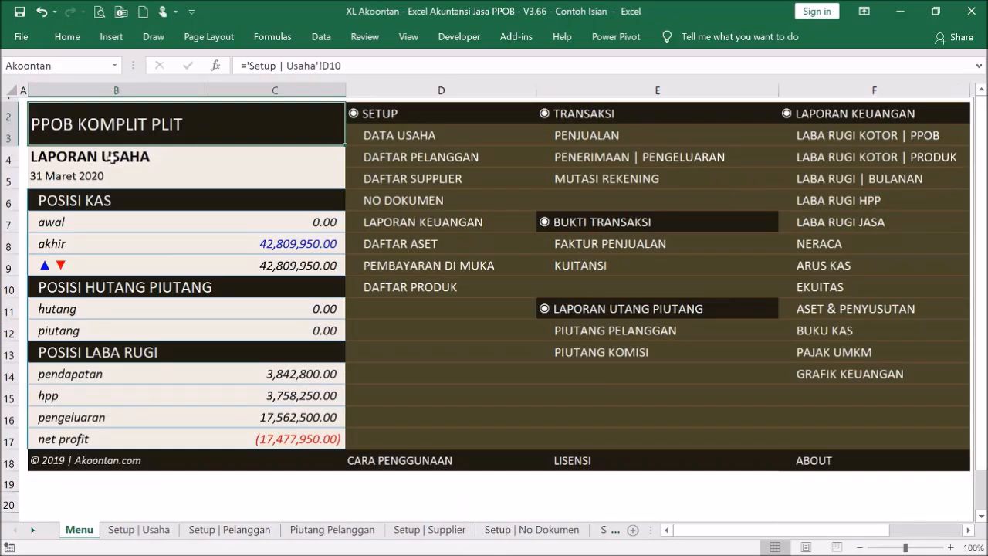
left_click(638, 247)
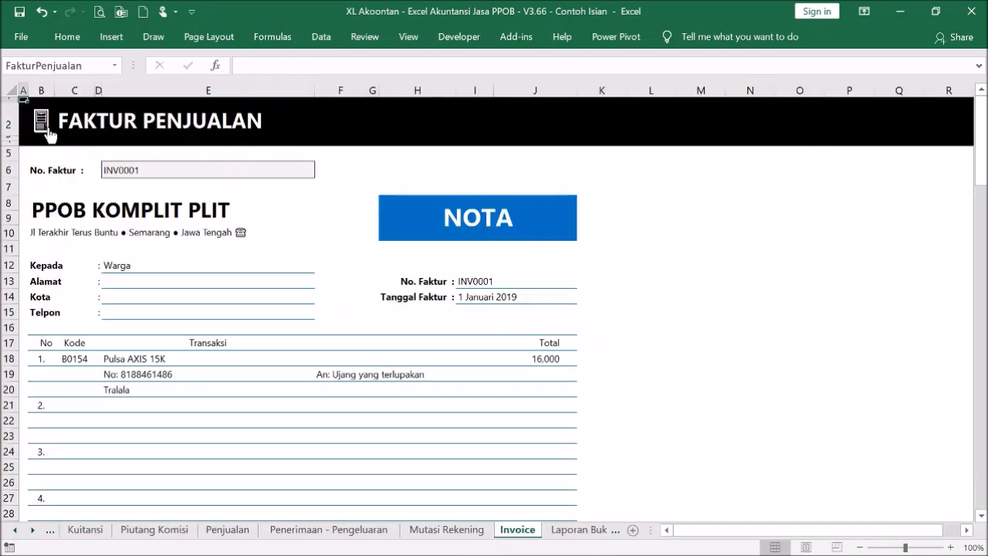
Step: Open the Kuitansi sheet and set No Kuitansi to KU0001 and finally to KU0002
left_click(46, 129)
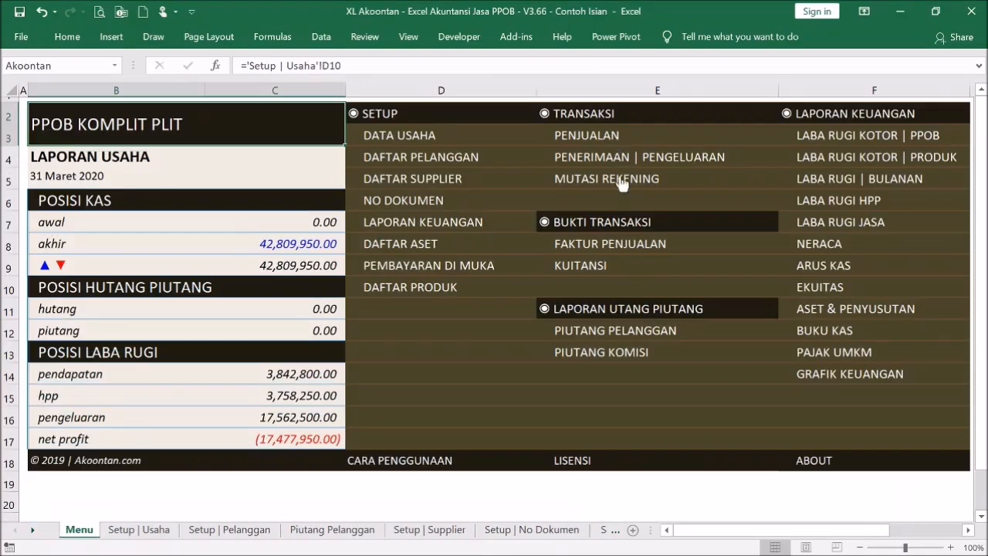
left_click(591, 267)
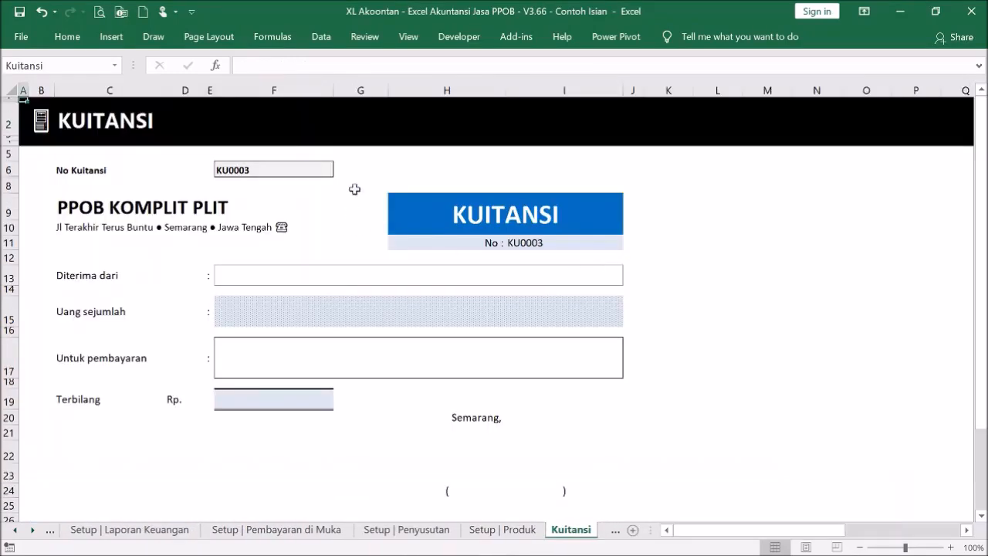
left_click(324, 168)
left_click(339, 169)
left_click(340, 191)
left_click(317, 184)
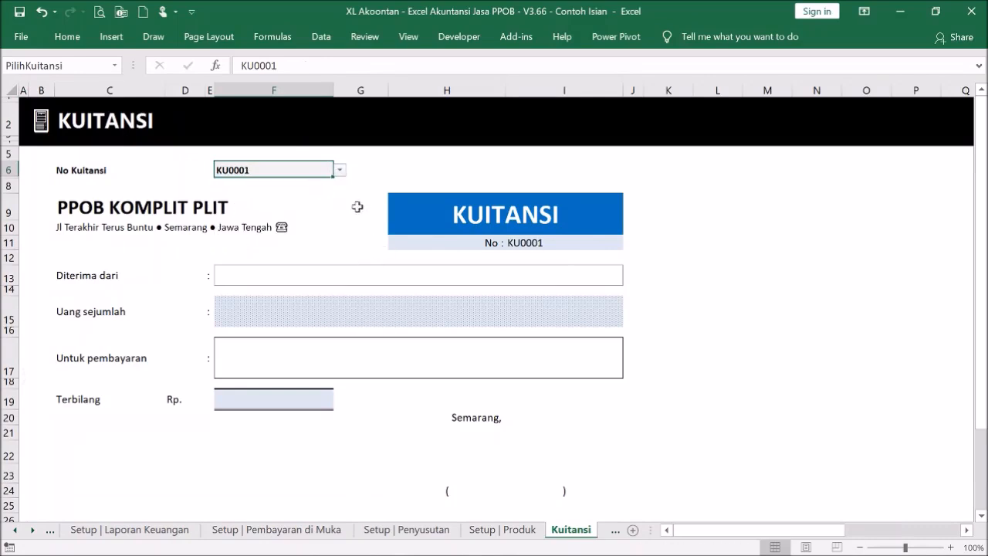
left_click(339, 170)
left_click(317, 193)
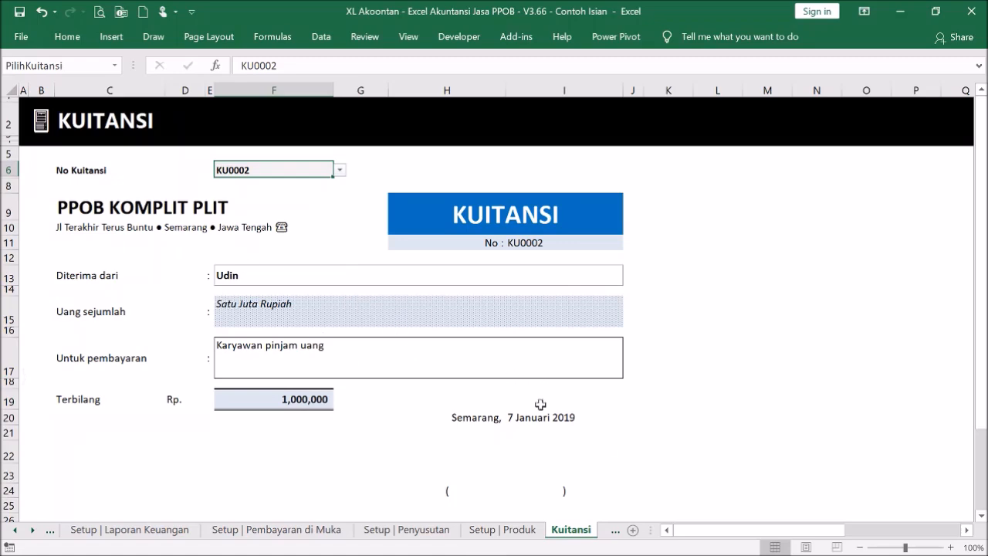
Step: Open the Piutang Pelanggan report to view the customer receivables
left_click(42, 122)
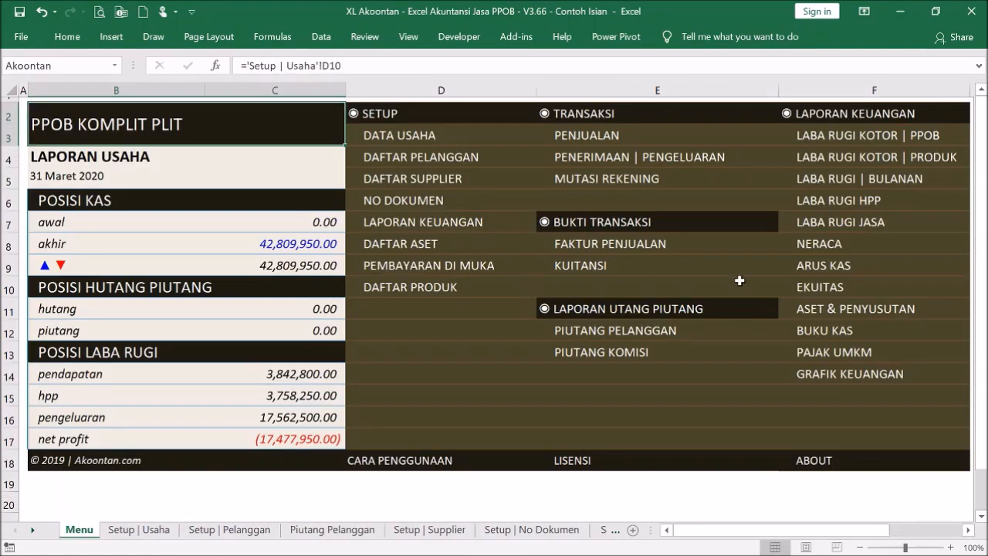
left_click(671, 333)
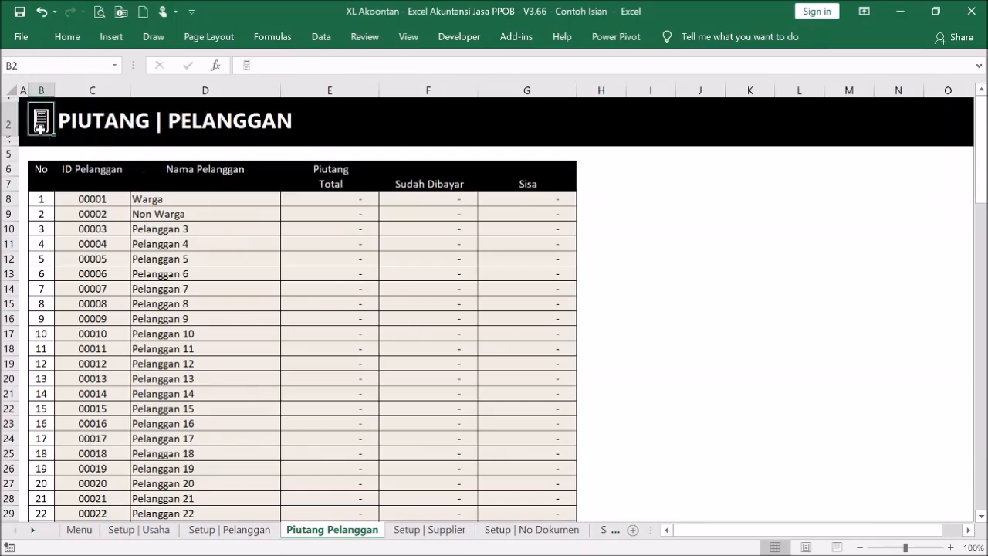
Step: Reopen the Piutang Pelanggan report from the menu, then view the customer names in the Setup | Pelanggan sheet
left_click(41, 133)
left_click(606, 338)
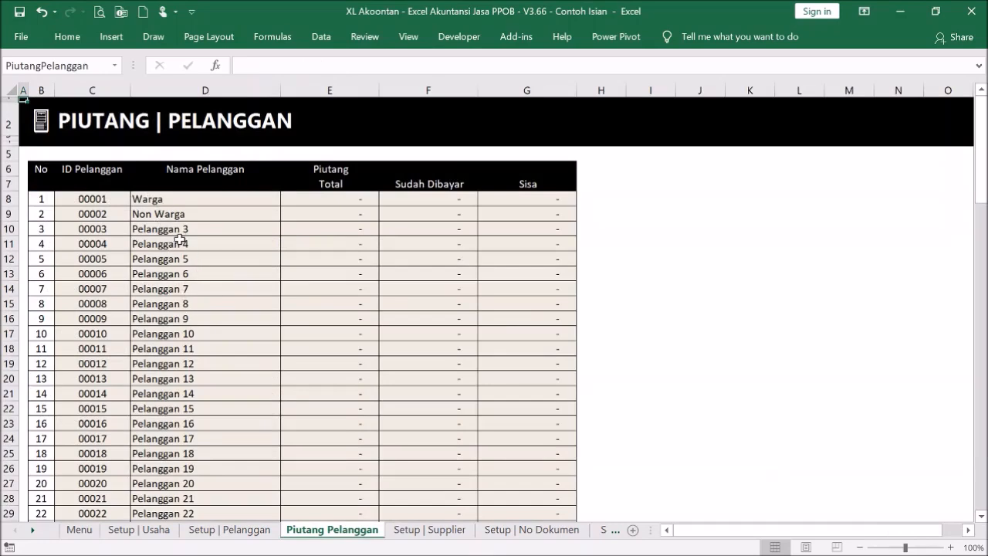
left_click(40, 124)
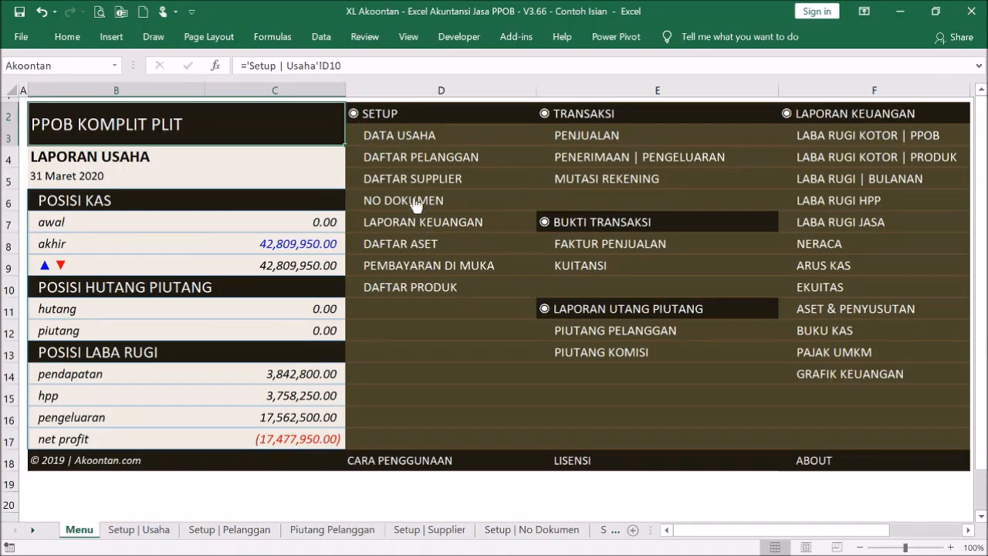
left_click(421, 157)
left_click_drag(217, 185, 224, 326)
left_click(226, 318)
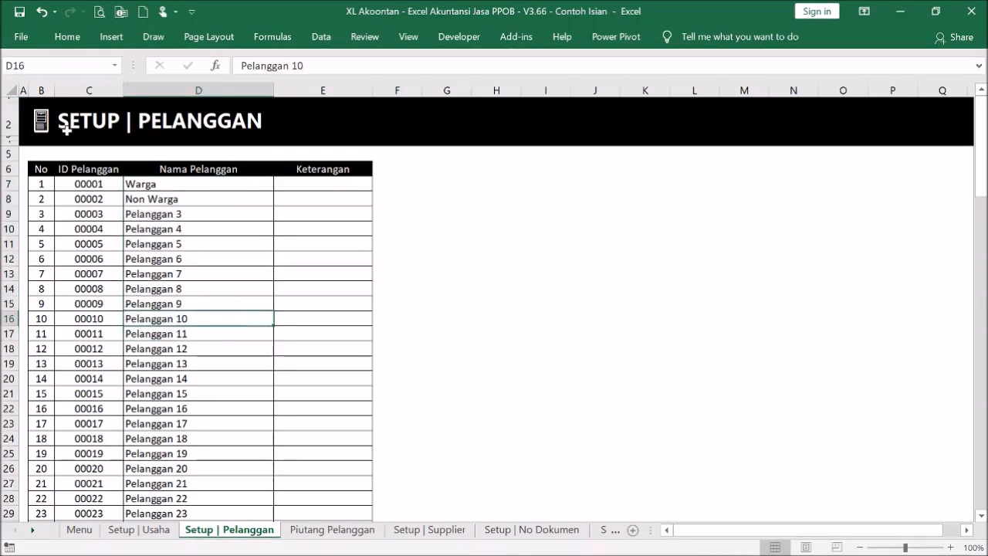
Step: Open the Piutang Komisi report and inspect its Bulan column entries and the January 2019 Total formula for BRILink
left_click(40, 122)
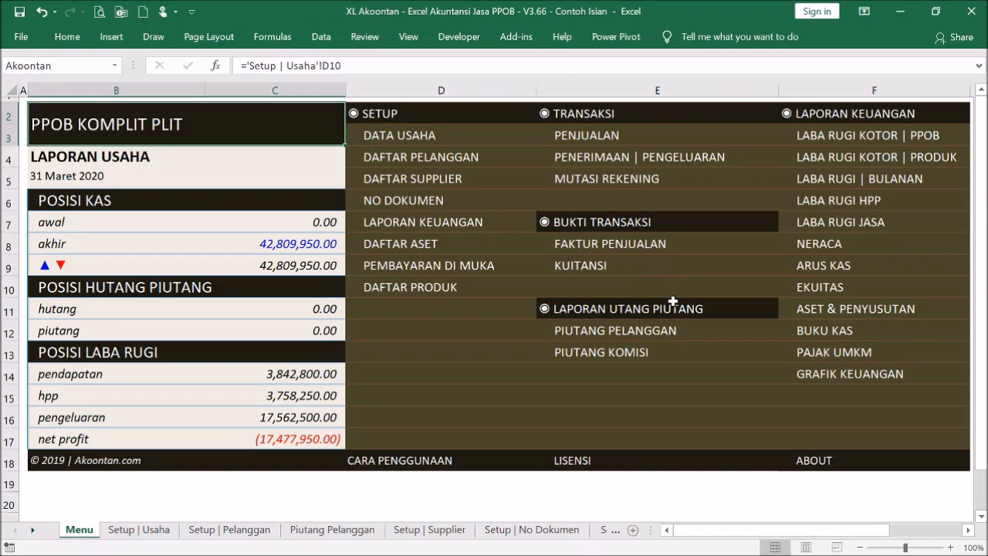
left_click(633, 352)
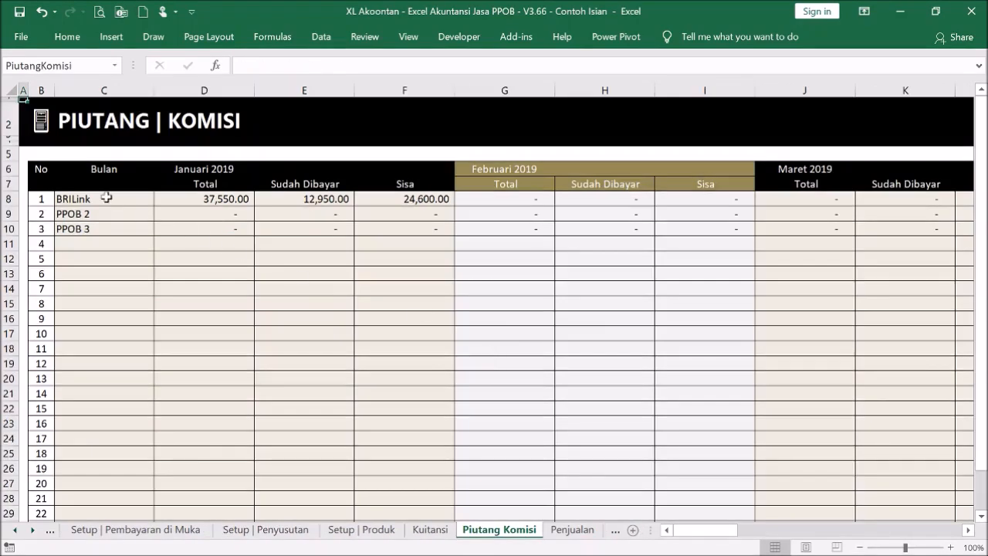
left_click_drag(105, 198, 117, 293)
key("ctrl+d")
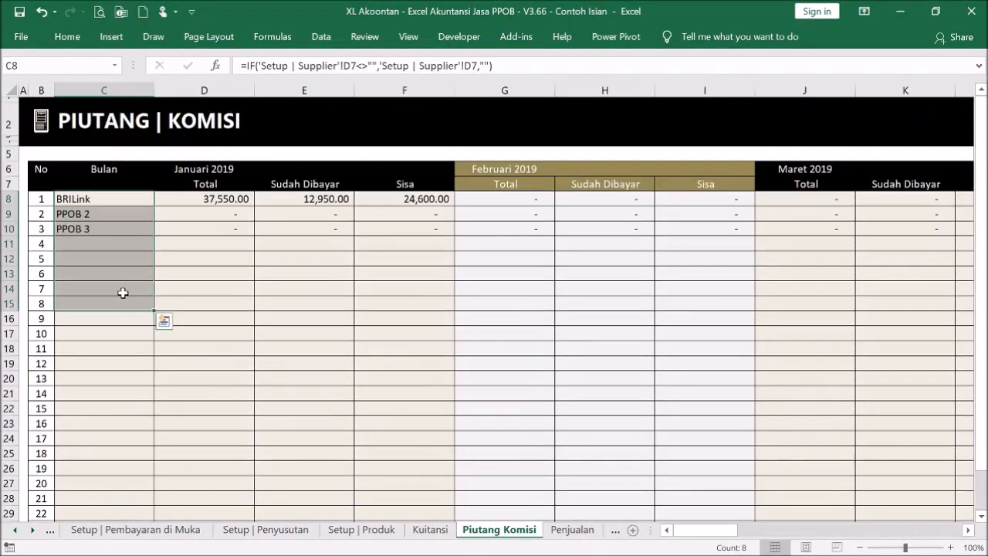
left_click(117, 244)
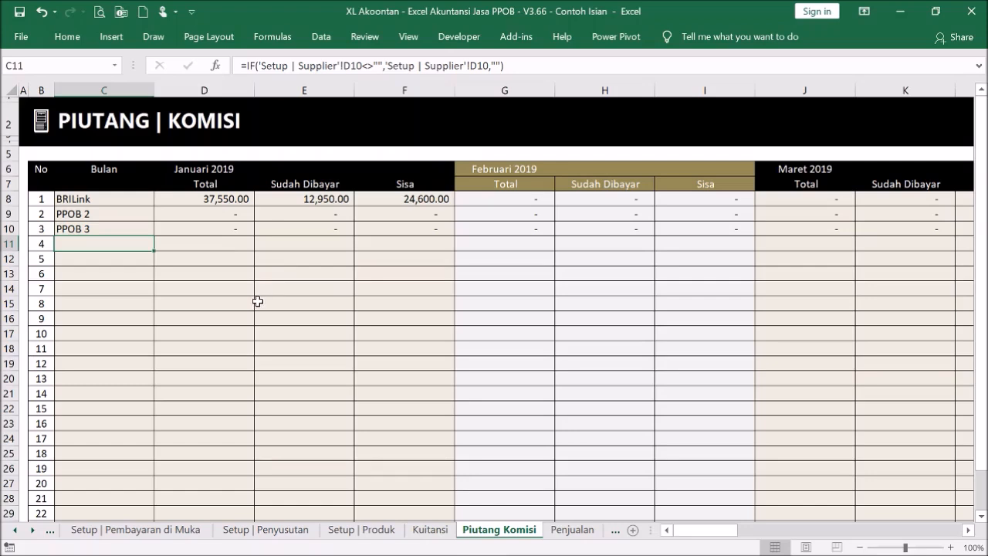
left_click(251, 276)
left_click(199, 230)
left_click(190, 200)
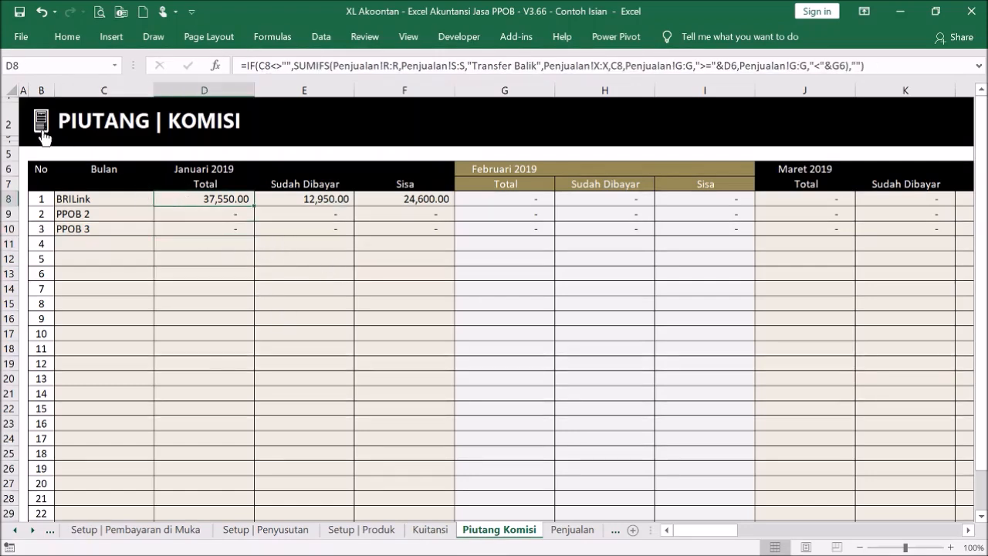
Step: Return to the Menu sheet and look over its transaction, proof-of-transaction and receivables report entries
left_click(41, 131)
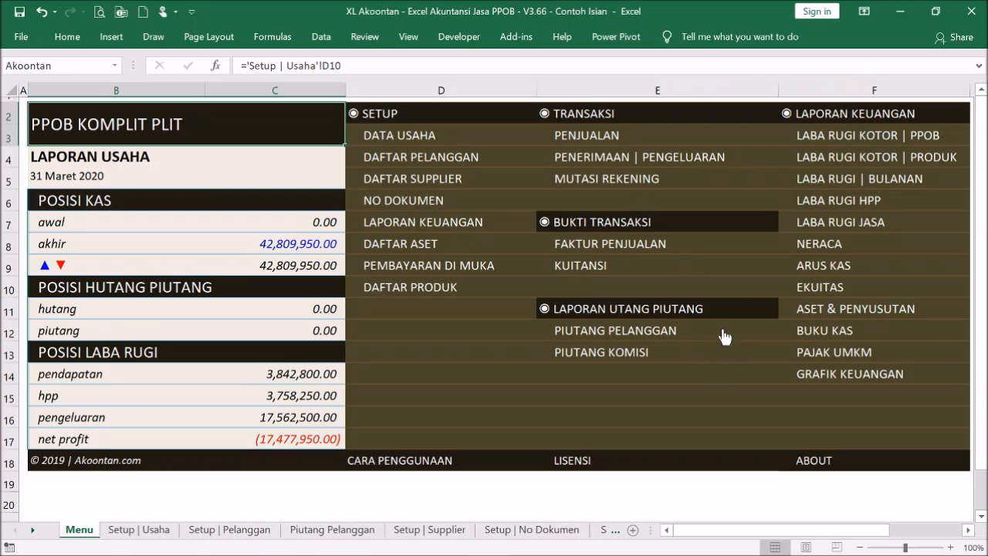
left_click_drag(708, 117, 741, 426)
left_click(732, 411)
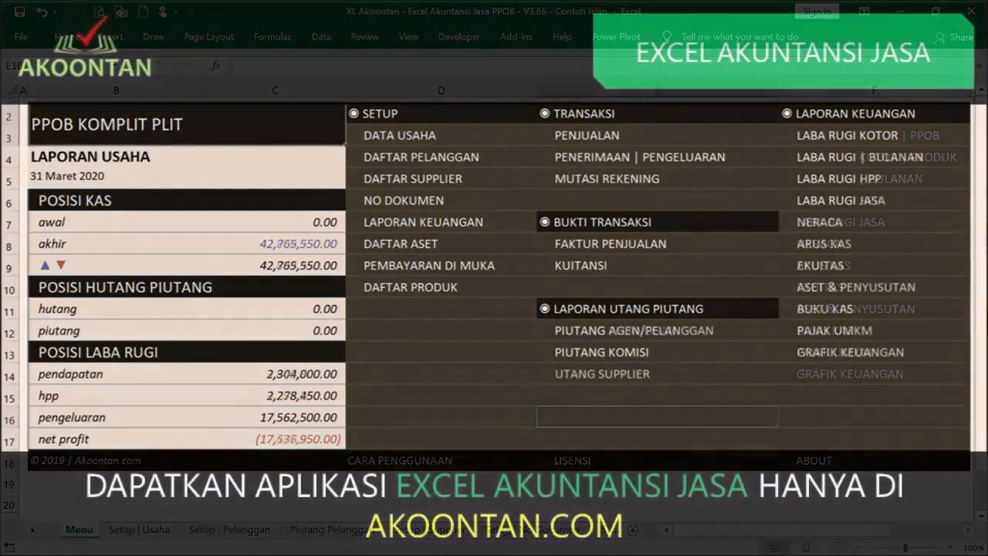